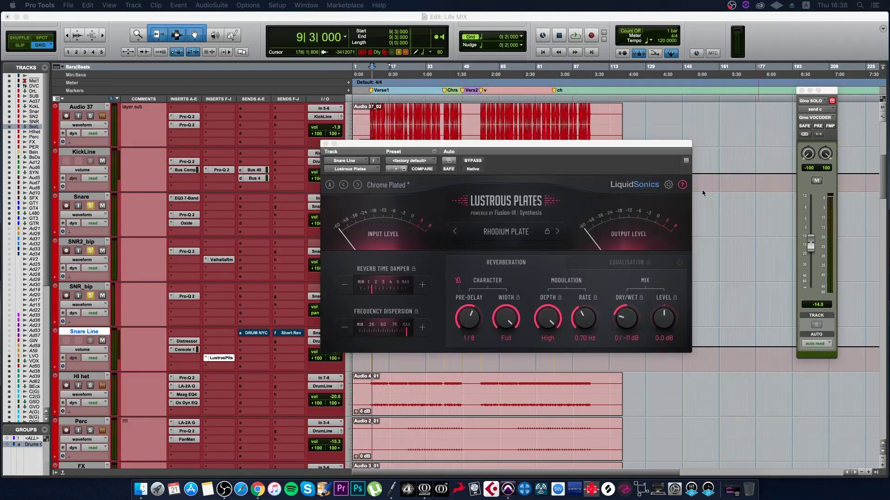
Step: Compare snapshots A and B of the Lustrous Plates reverb on the Snare Line track, ending on snapshot A
{"action": "left_click", "coordinate": [600, 177]}
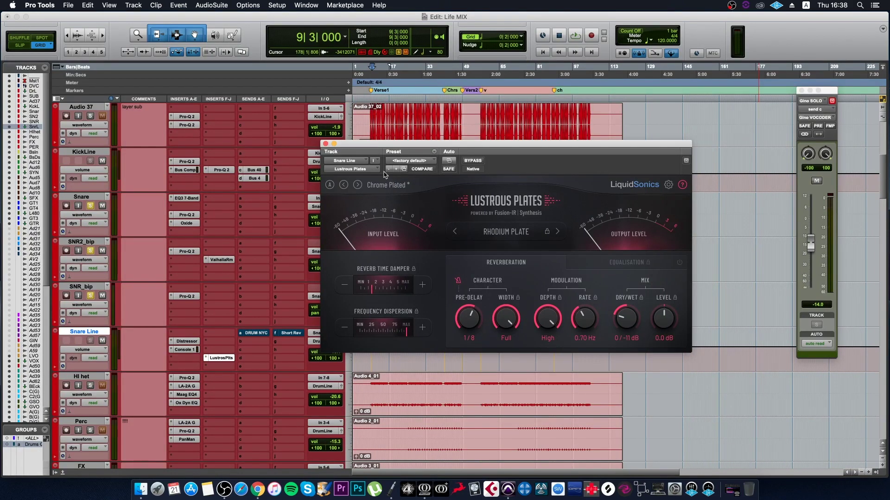
{"action": "left_click", "coordinate": [330, 185]}
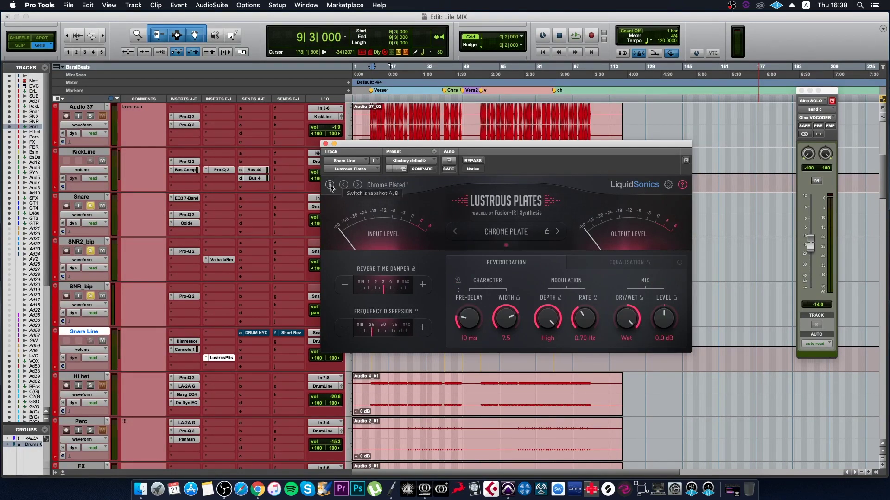
{"action": "left_click", "coordinate": [330, 185]}
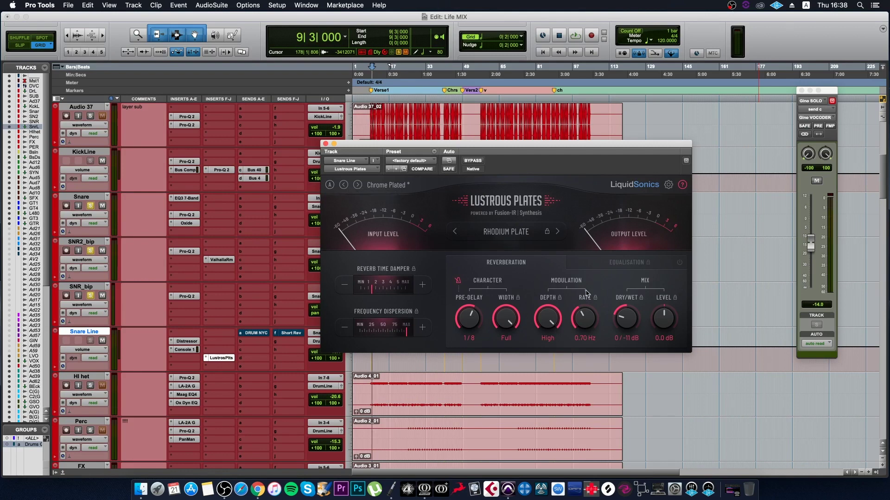
{"action": "left_click", "coordinate": [330, 185]}
{"action": "left_click", "coordinate": [330, 185]}
Step: Load the guitar factory preset Iridium Frets in Lustrous Plates and switch its plate type to Steel Plate
{"action": "left_click", "coordinate": [358, 185]}
{"action": "left_click", "coordinate": [389, 186]}
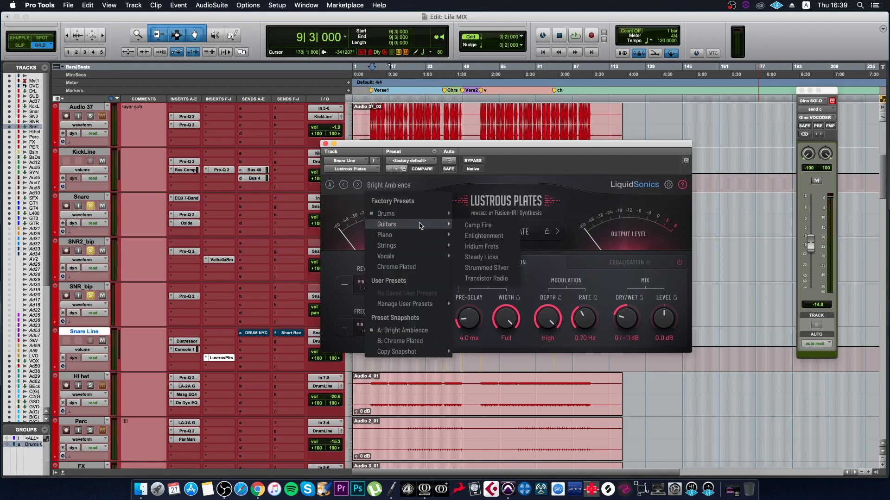
{"action": "mouse_move", "coordinate": [386, 224]}
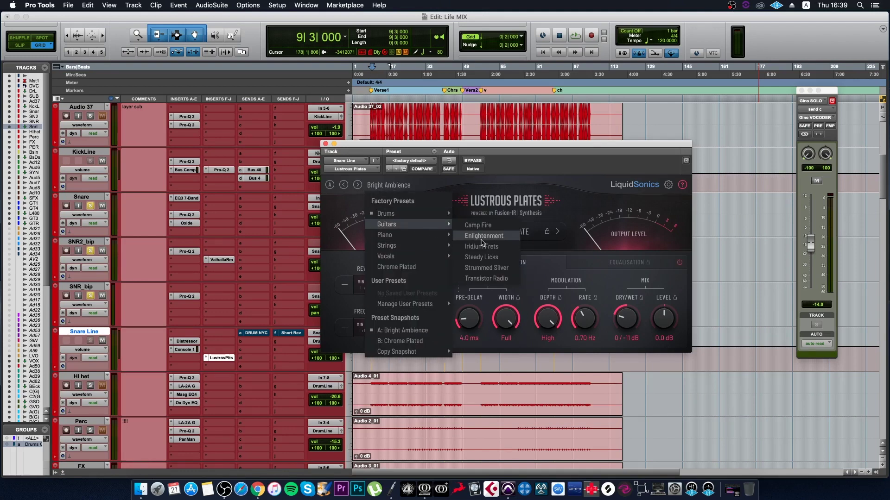
{"action": "left_click", "coordinate": [477, 235]}
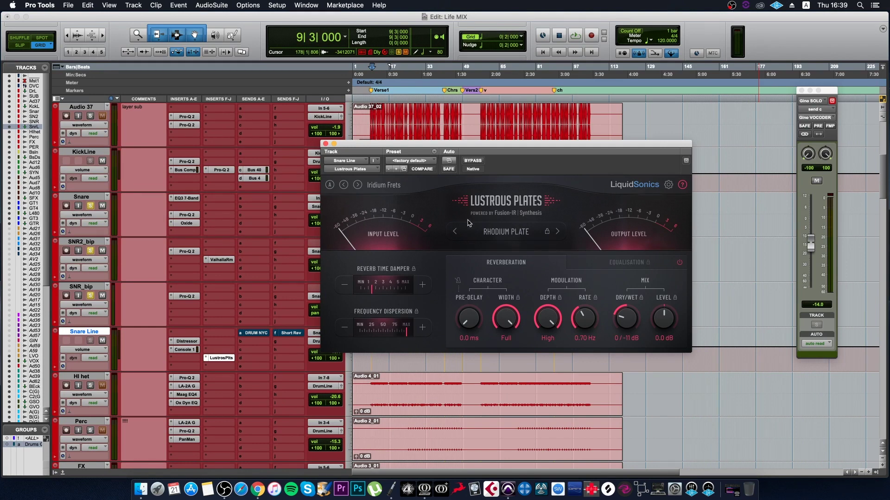
{"action": "left_click", "coordinate": [494, 232]}
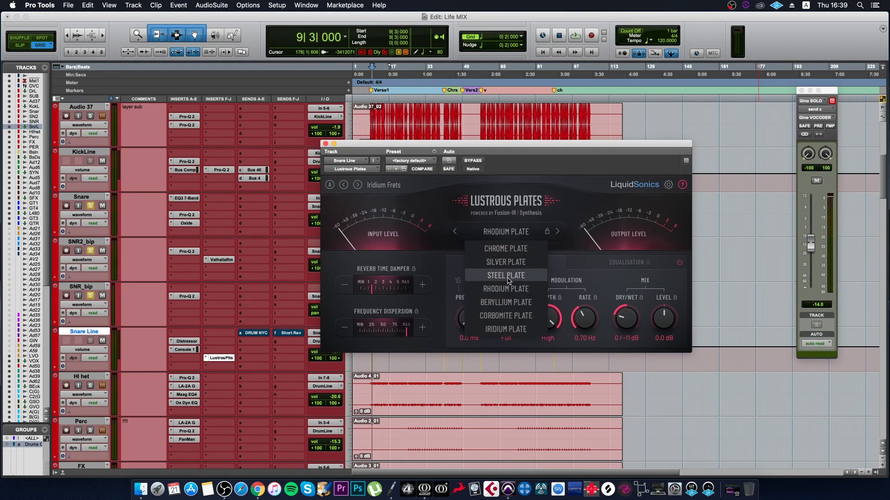
{"action": "left_click", "coordinate": [508, 278]}
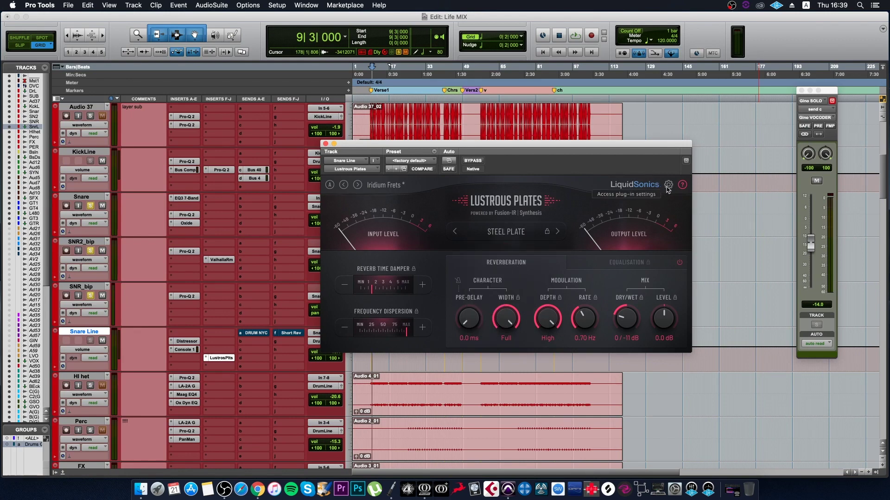
Step: Try the light colour theme on the reverb plug-in and restore the dark theme
{"action": "left_click", "coordinate": [668, 185]}
{"action": "mouse_move", "coordinate": [690, 230]}
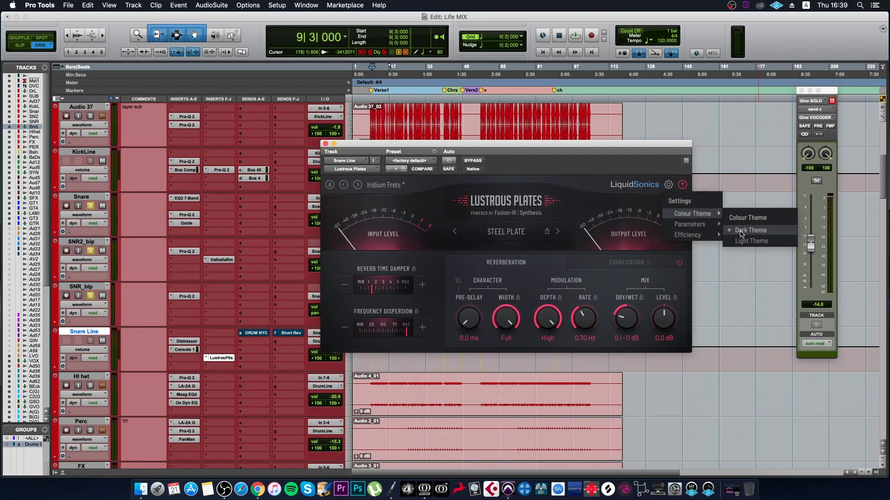
{"action": "left_click", "coordinate": [760, 236]}
{"action": "left_click", "coordinate": [668, 185]}
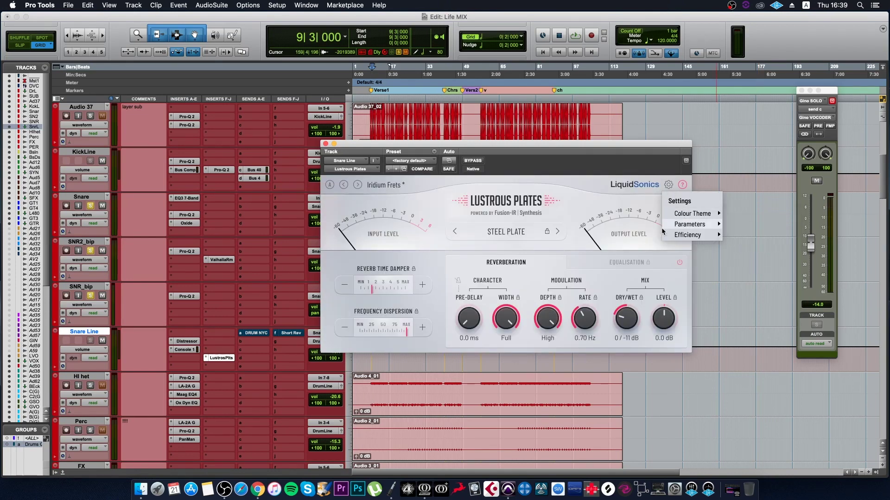
{"action": "mouse_move", "coordinate": [709, 213]}
{"action": "left_click", "coordinate": [743, 230]}
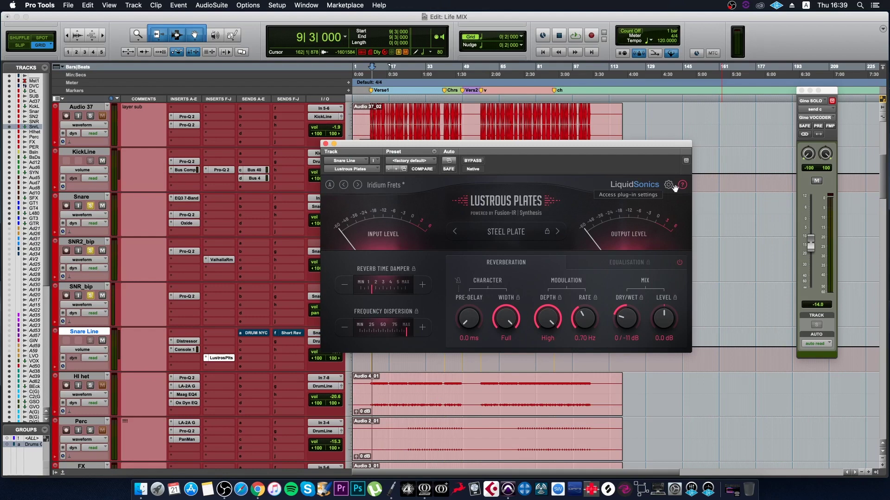
Step: Turn on Interactive Assistance to read the Reverb Time Damper's hint, and switch the assistance off again
{"action": "left_click", "coordinate": [683, 185]}
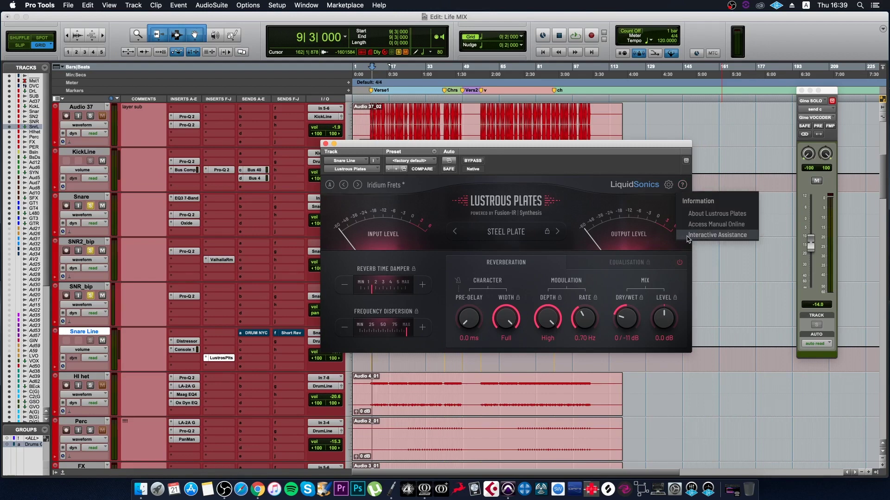
{"action": "left_click", "coordinate": [693, 236]}
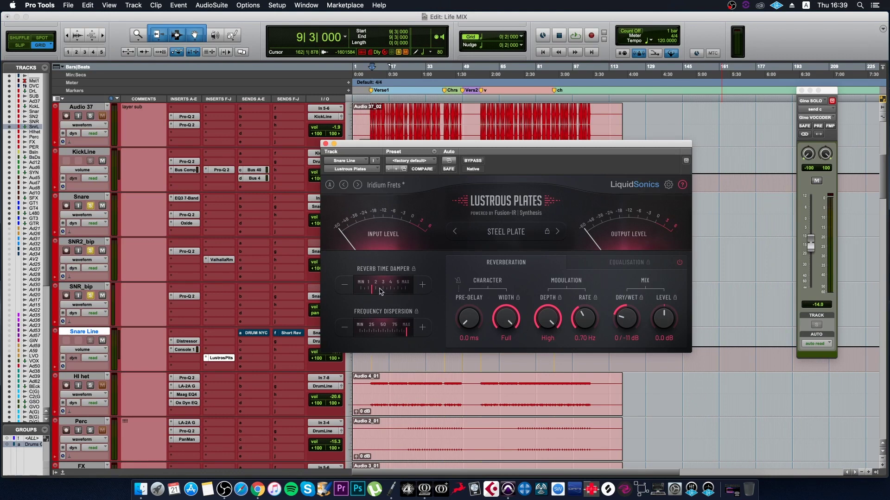
{"action": "mouse_move", "coordinate": [380, 291]}
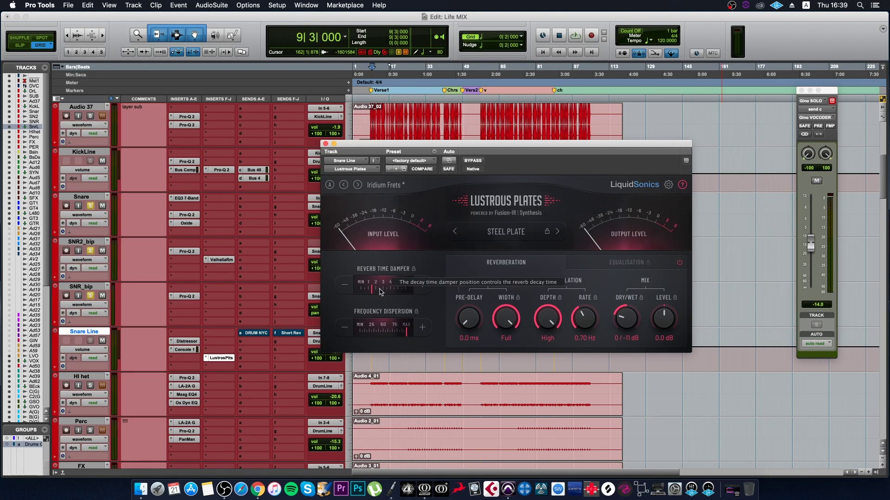
{"action": "left_click", "coordinate": [683, 185]}
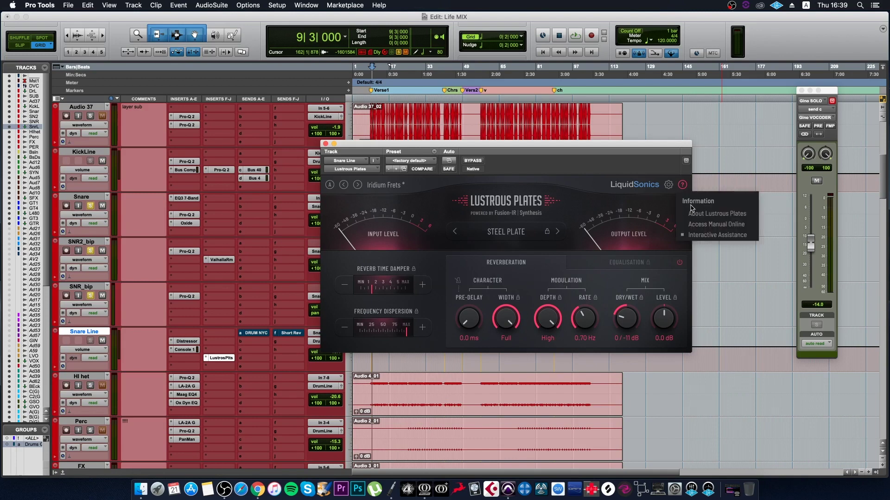
{"action": "left_click", "coordinate": [700, 236]}
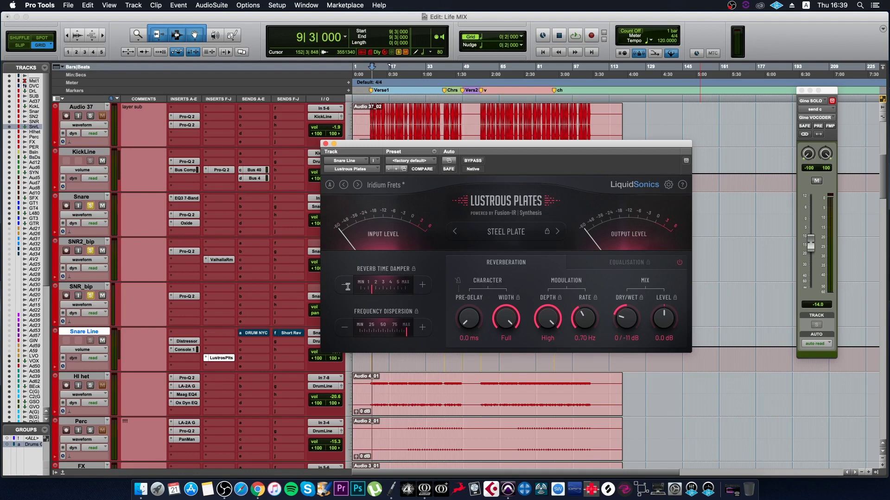
Step: Set the Reverb Time Damper to about 3 and the Frequency Dispersion to about 50
{"action": "mouse_move", "coordinate": [390, 290]}
{"action": "left_mouse_down"}
{"action": "mouse_move", "coordinate": [481, 295]}
{"action": "mouse_move", "coordinate": [365, 301]}
{"action": "mouse_move", "coordinate": [419, 295]}
{"action": "left_mouse_up"}
{"action": "left_click_drag", "start_coordinate": [404, 330], "coordinate": [394, 334]}
{"action": "left_click_drag", "start_coordinate": [394, 335], "coordinate": [396, 337]}
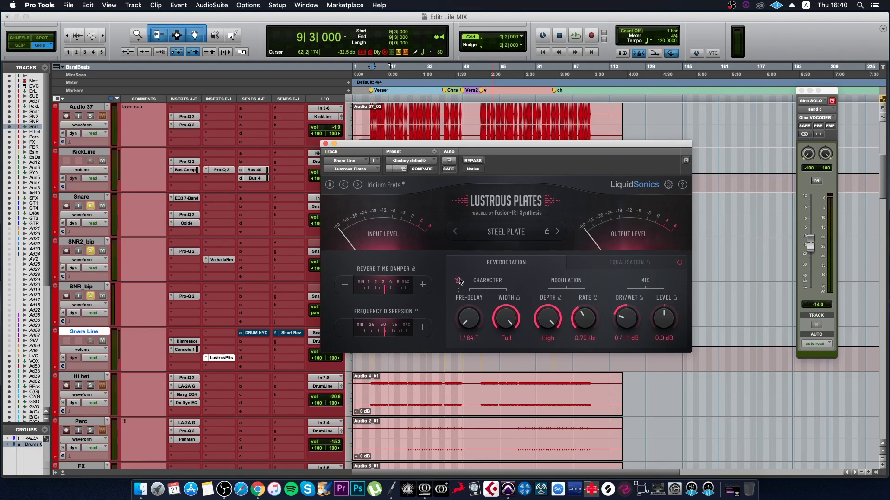
Step: Set the tempo-synced pre-delay to 1/8 and audition it during playback
{"action": "left_click_drag", "start_coordinate": [469, 321], "coordinate": [501, 271]}
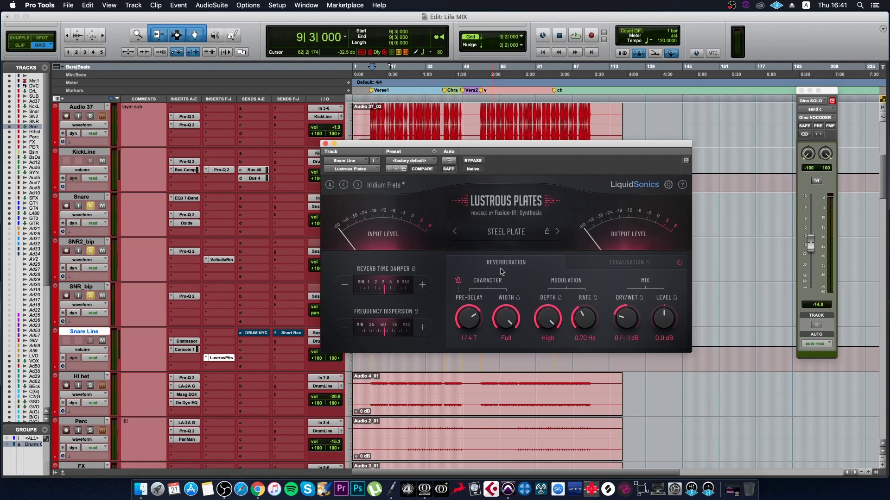
{"action": "left_click_drag", "start_coordinate": [475, 315], "coordinate": [474, 327]}
{"action": "key", "text": "space"}
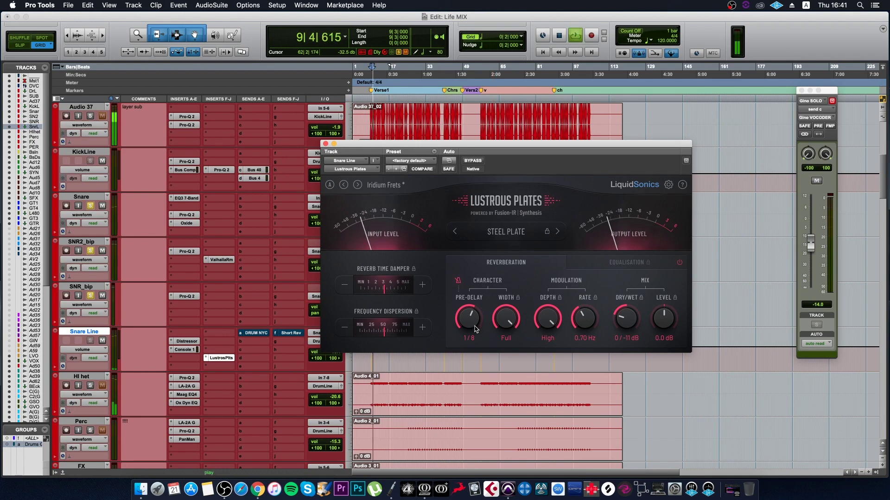
{"action": "left_click_drag", "start_coordinate": [474, 333], "coordinate": [475, 323]}
{"action": "key", "text": "space"}
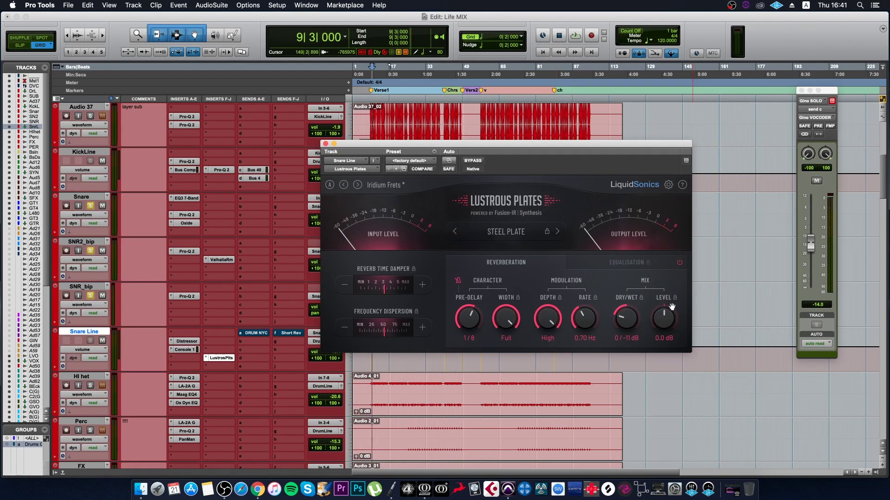
Step: Equalise the reverb with a 224 Hz low cut, a bell-shaped low band at 179 Hz and a 3.88 kHz high cut
{"action": "left_click", "coordinate": [611, 264]}
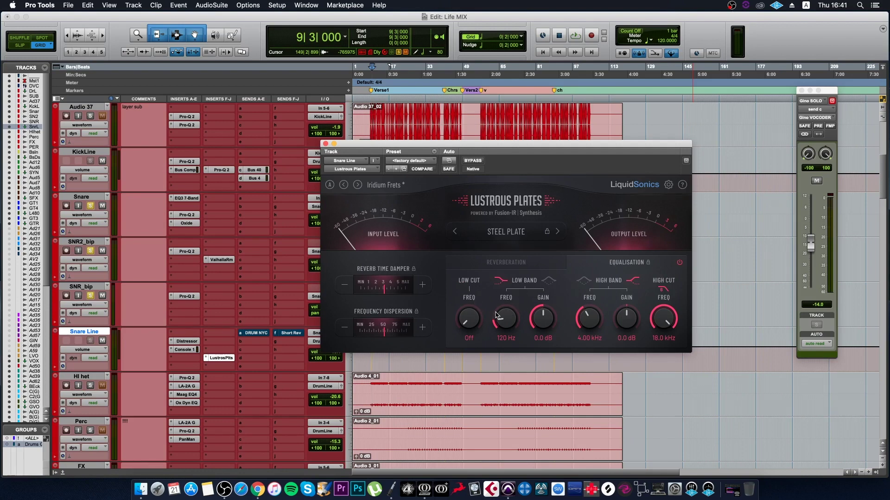
{"action": "mouse_move", "coordinate": [477, 327]}
{"action": "left_mouse_down"}
{"action": "mouse_move", "coordinate": [484, 314]}
{"action": "mouse_move", "coordinate": [483, 338]}
{"action": "mouse_move", "coordinate": [483, 308]}
{"action": "mouse_move", "coordinate": [477, 321]}
{"action": "left_mouse_up"}
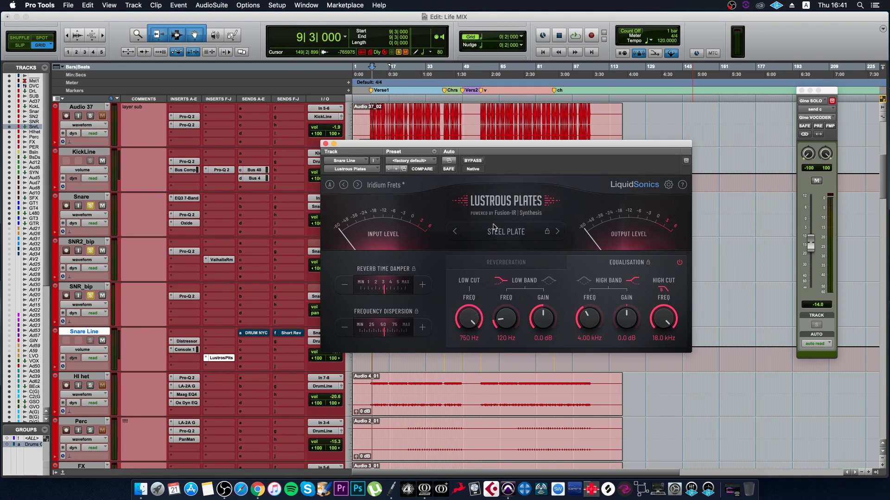
{"action": "left_click", "coordinate": [500, 283]}
{"action": "left_click", "coordinate": [500, 282]}
{"action": "left_click_drag", "start_coordinate": [506, 320], "coordinate": [507, 313]}
{"action": "left_click", "coordinate": [550, 281]}
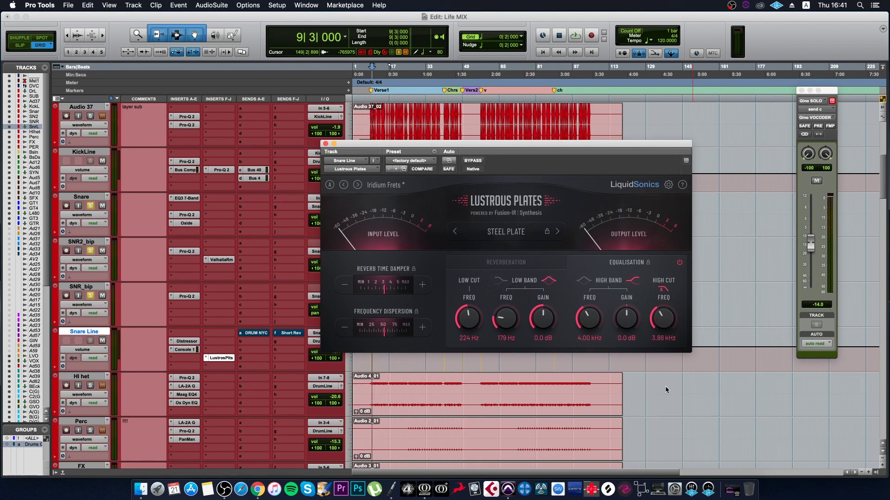
{"action": "left_click", "coordinate": [520, 264]}
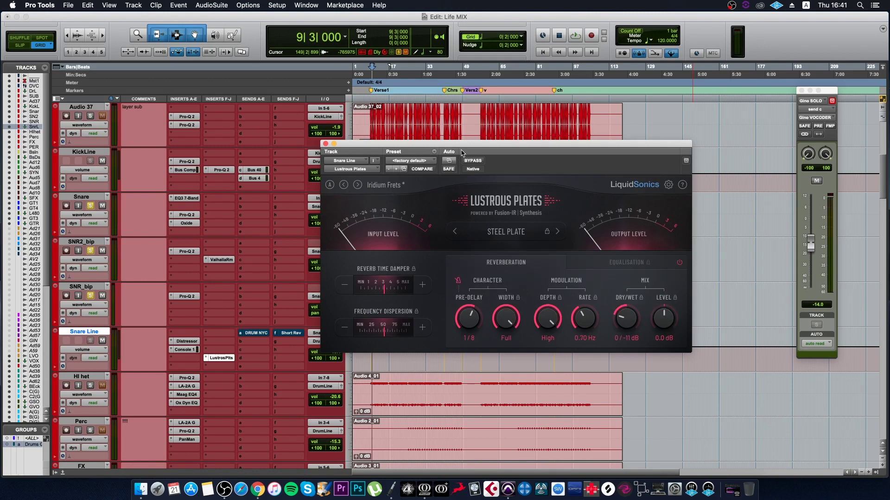
Step: During playback, set the pre-delay to 19 ms without tempo sync and compare mono width with full, keeping full
{"action": "left_click_drag", "start_coordinate": [462, 153], "coordinate": [554, 177]}
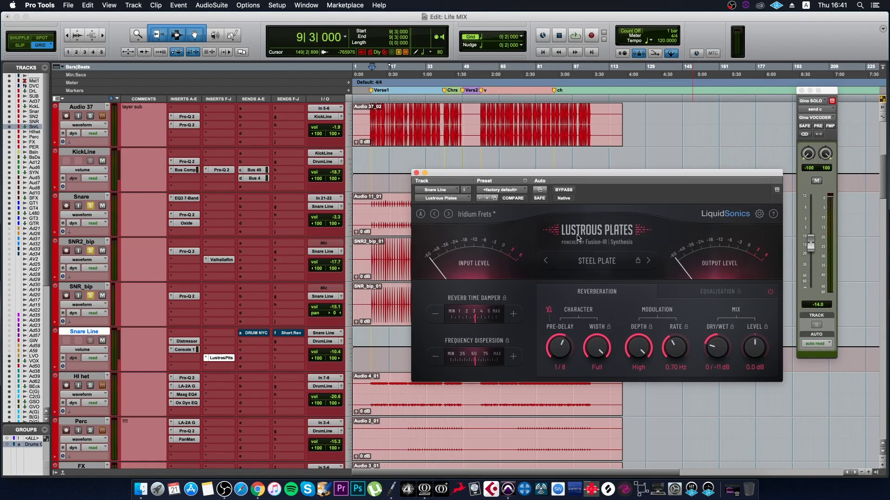
{"action": "key", "text": "space"}
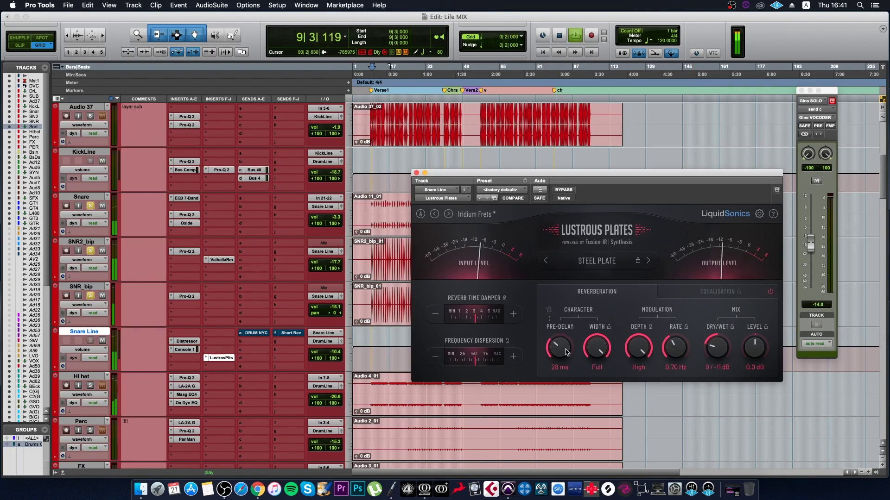
{"action": "left_click", "coordinate": [562, 355], "text": "alt"}
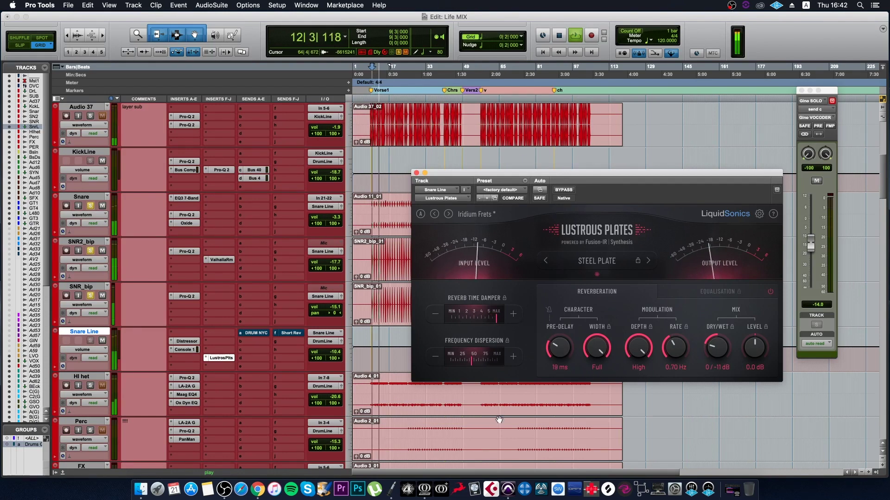
{"action": "left_click_drag", "start_coordinate": [598, 347], "coordinate": [603, 359]}
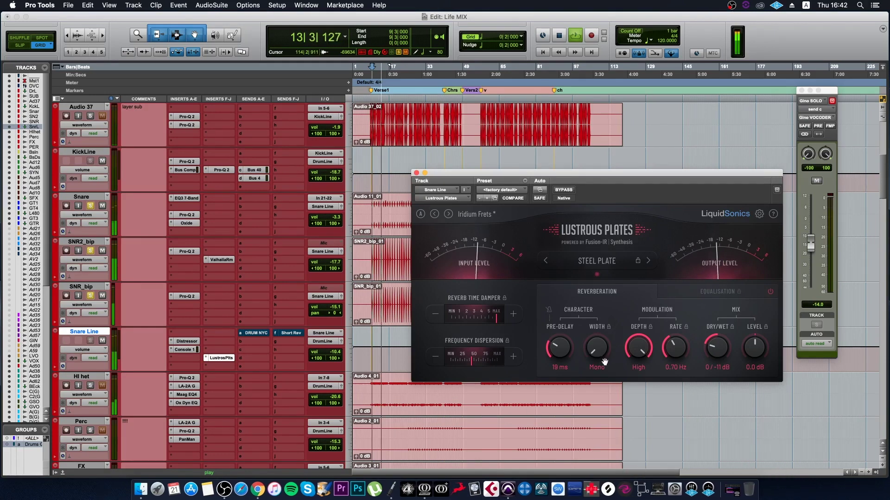
{"action": "left_click_drag", "start_coordinate": [599, 355], "coordinate": [602, 338]}
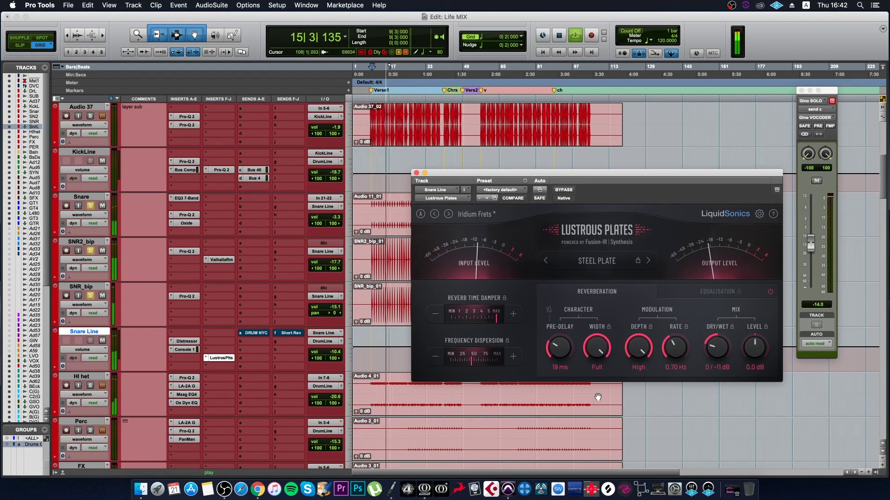
Step: Set the Reverb Time Damper to about 4 and the dry/wet mix to 0/-13 dB, and compare the sound with the plug-in bypassed
{"action": "left_click_drag", "start_coordinate": [716, 348], "coordinate": [726, 427]}
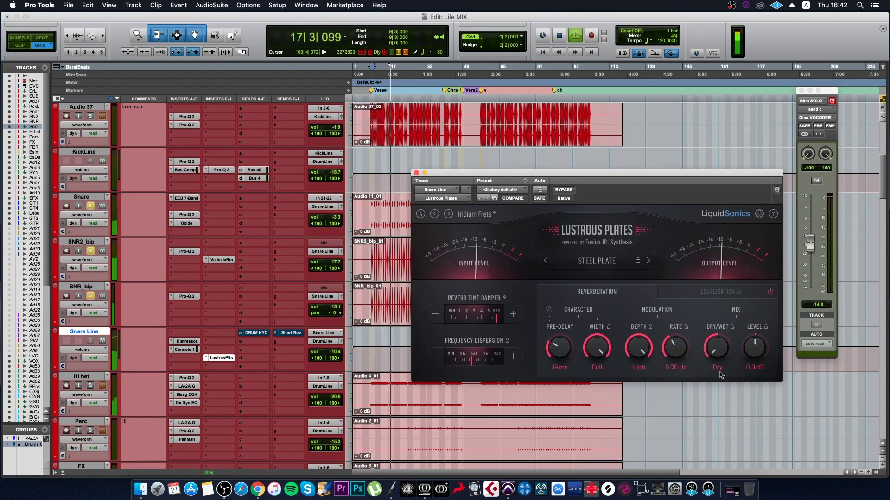
{"action": "left_click_drag", "start_coordinate": [494, 316], "coordinate": [431, 329]}
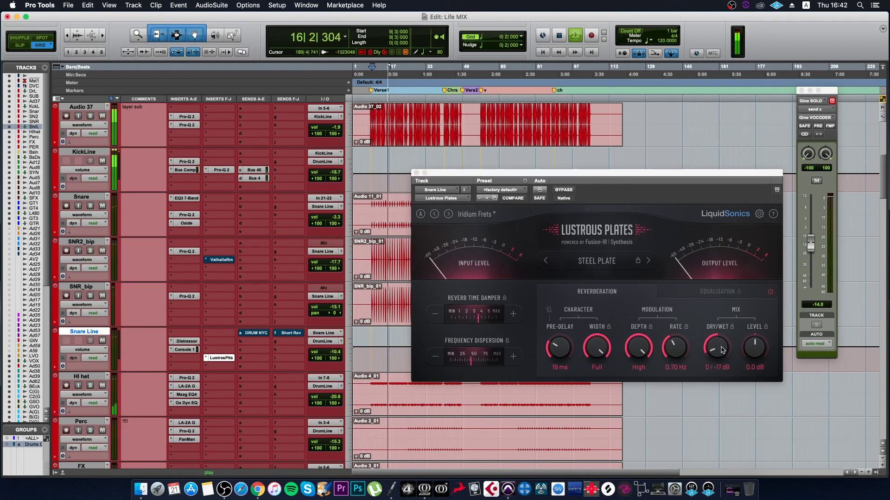
{"action": "left_click", "coordinate": [717, 353]}
{"action": "left_click_drag", "start_coordinate": [718, 353], "coordinate": [713, 346]}
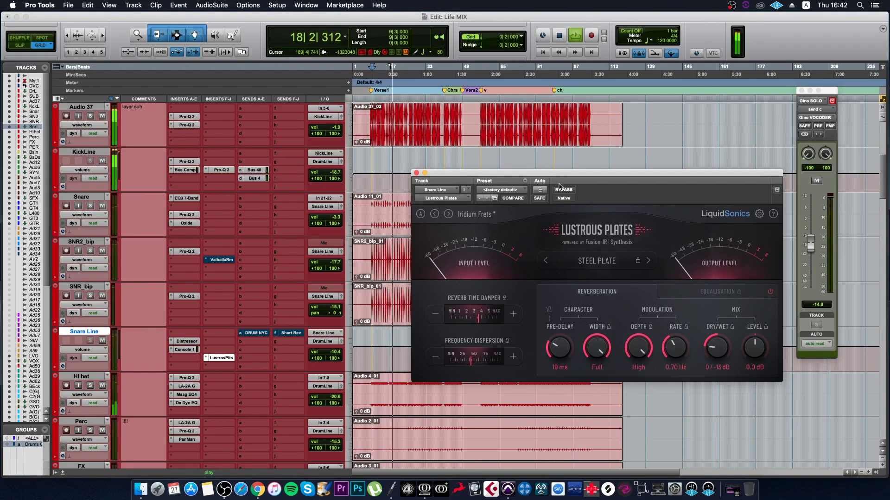
{"action": "left_click", "coordinate": [563, 190]}
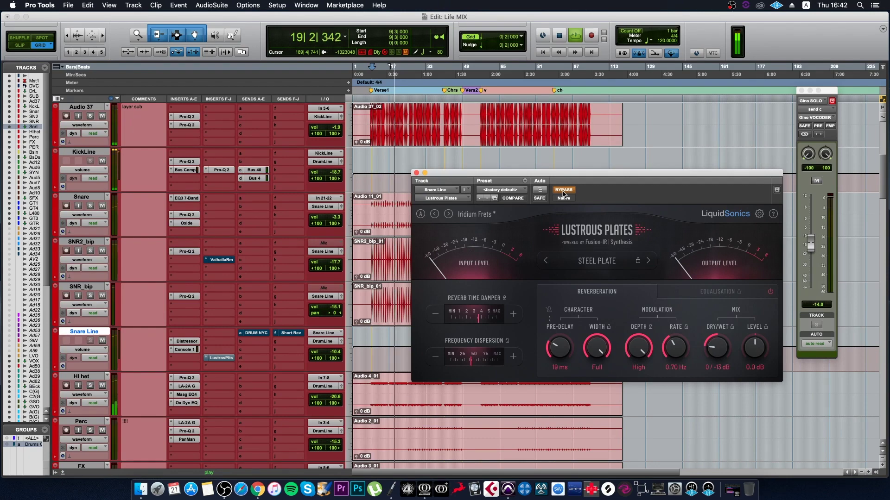
{"action": "left_click", "coordinate": [564, 191]}
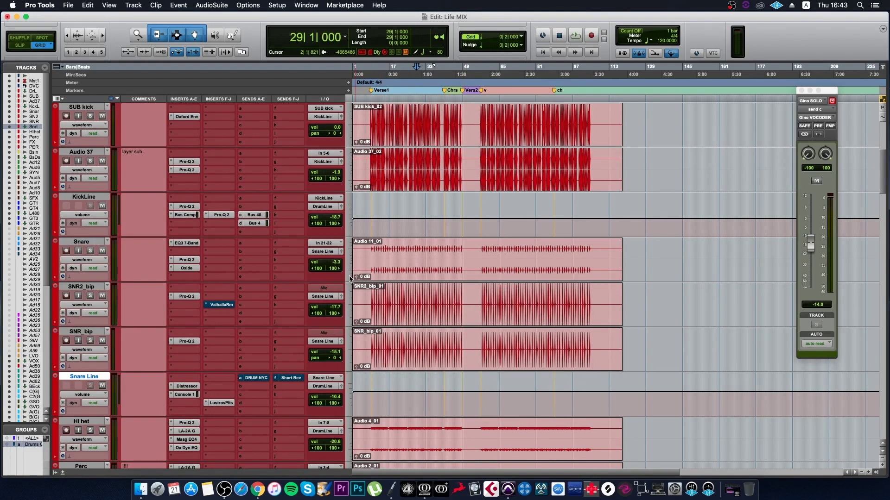
{"action": "scroll", "coordinate": [430, 314], "scroll_direction": "up", "scroll_amount": 2}
{"action": "scroll", "coordinate": [430, 313], "scroll_direction": "down", "scroll_amount": 10}
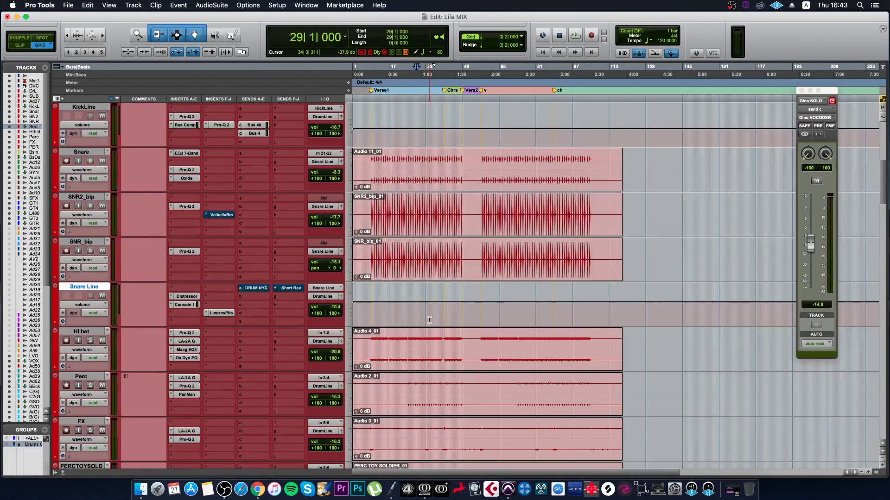
Step: Solo the GTR 1.L guitar track, bypass its UltraTap insert, mute its LEX 480 send, and audition the dry guitar
{"action": "scroll", "coordinate": [430, 319], "scroll_direction": "down", "scroll_amount": 3}
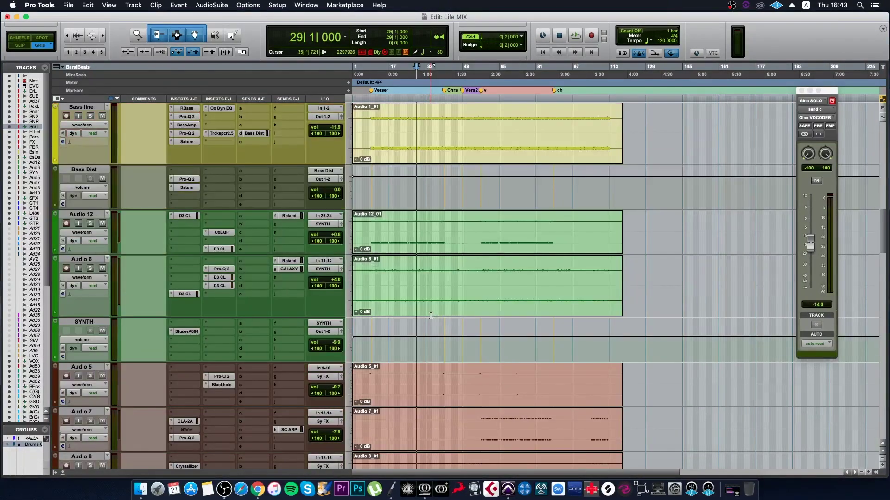
{"action": "scroll", "coordinate": [430, 315], "scroll_direction": "up", "scroll_amount": 2}
{"action": "scroll", "coordinate": [430, 315], "scroll_direction": "down", "scroll_amount": 10}
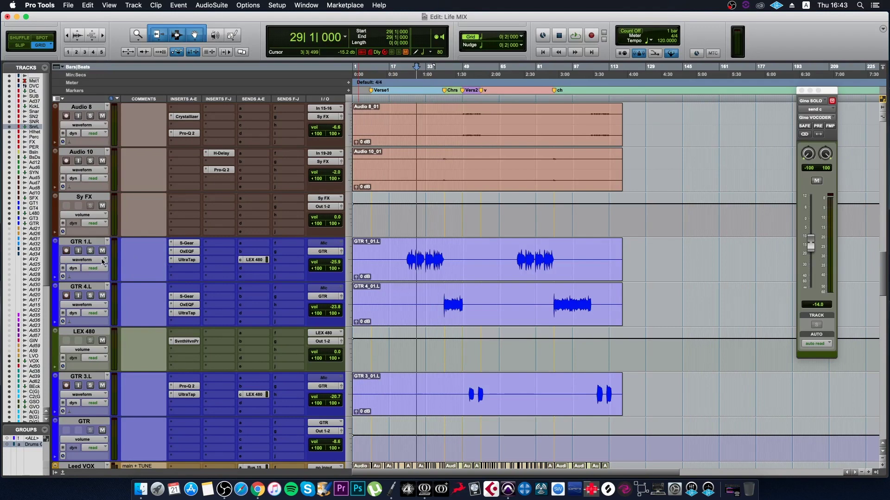
{"action": "left_click", "coordinate": [90, 251]}
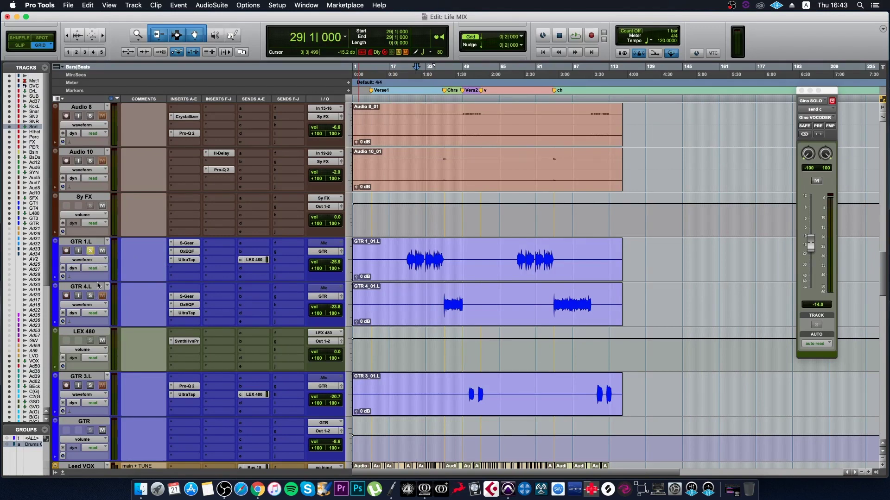
{"action": "left_click_drag", "start_coordinate": [195, 262], "coordinate": [262, 259]}
{"action": "key", "text": "space"}
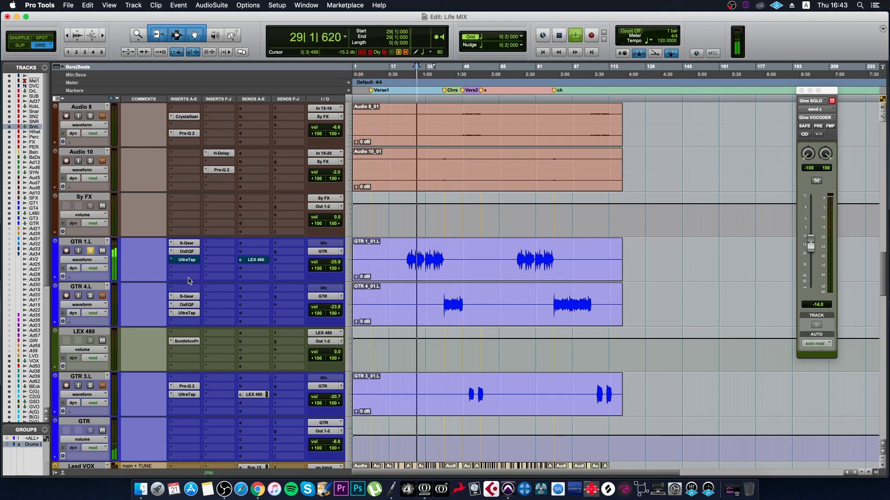
{"action": "key", "text": "space"}
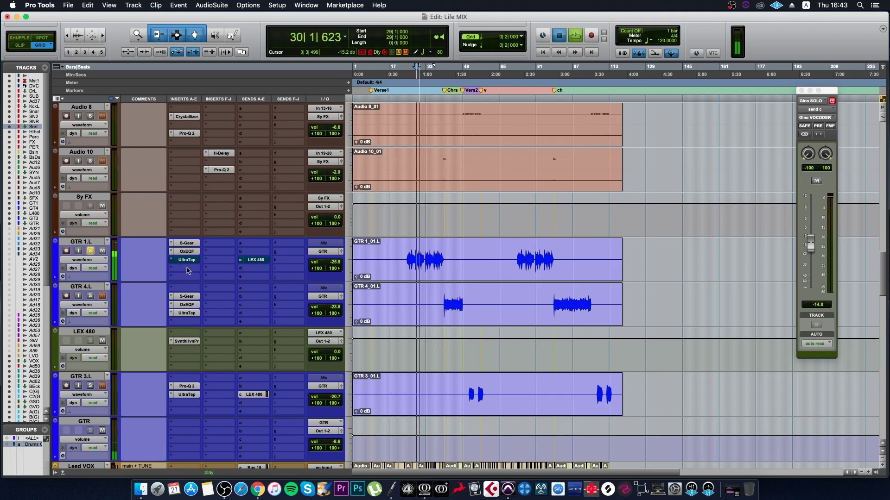
Step: Raise the GTR 1.L track volume to -15.8 dB during playback and insert Lustrous Plates below UltraTap
{"action": "left_click", "coordinate": [188, 271]}
{"action": "left_click", "coordinate": [167, 257]}
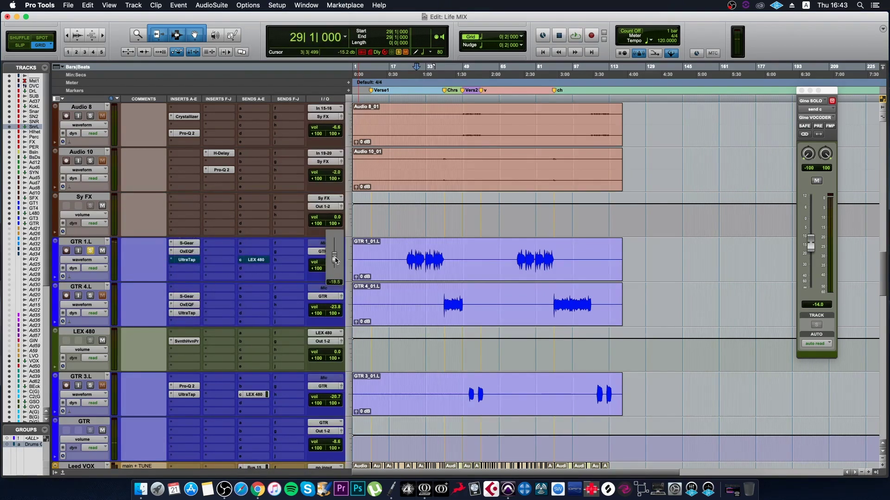
{"action": "key", "text": "space"}
{"action": "left_click_drag", "start_coordinate": [335, 257], "coordinate": [335, 270]}
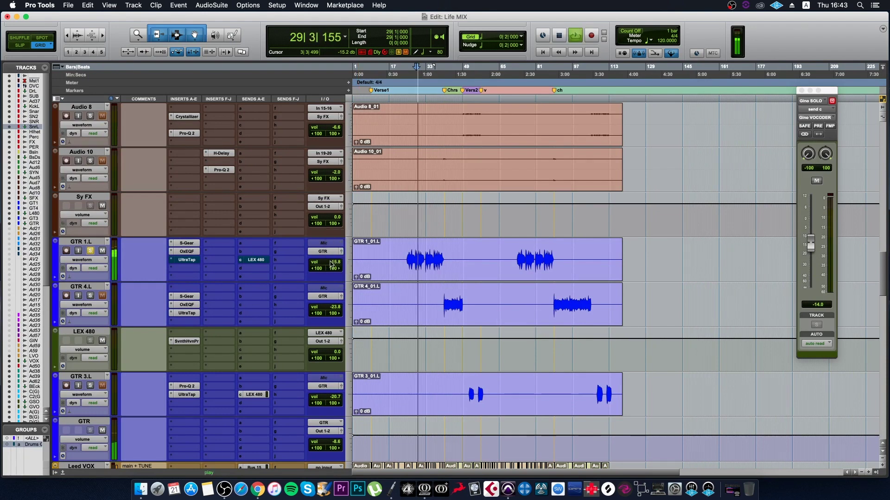
{"action": "left_click", "coordinate": [188, 270]}
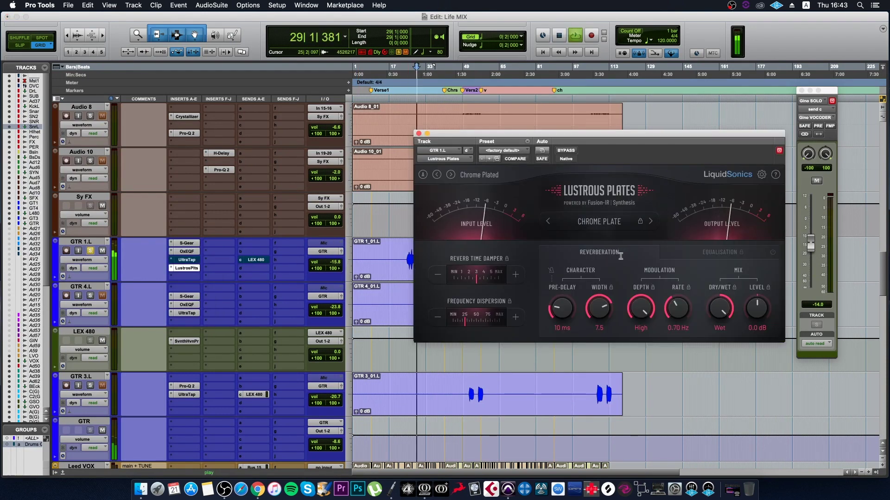
Step: Choose the Silver Plate type for the guitar reverb and set Frequency Dispersion to about 37
{"action": "left_click", "coordinate": [598, 222]}
{"action": "left_click", "coordinate": [591, 253]}
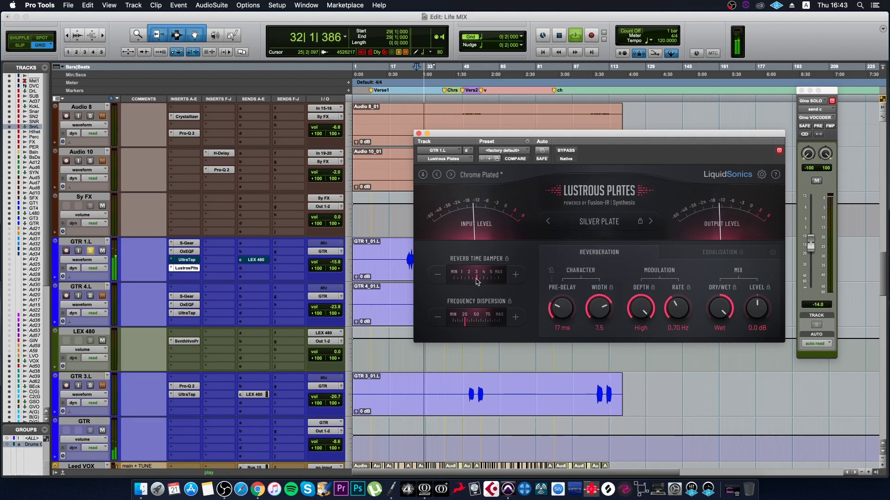
{"action": "left_click", "coordinate": [478, 321]}
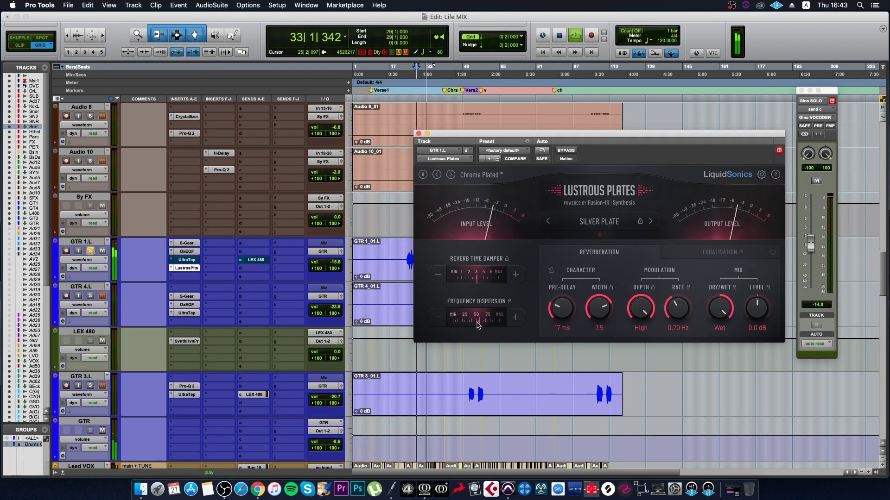
{"action": "mouse_move", "coordinate": [504, 327]}
{"action": "left_mouse_down"}
{"action": "mouse_move", "coordinate": [446, 330]}
{"action": "mouse_move", "coordinate": [464, 333]}
{"action": "left_mouse_up"}
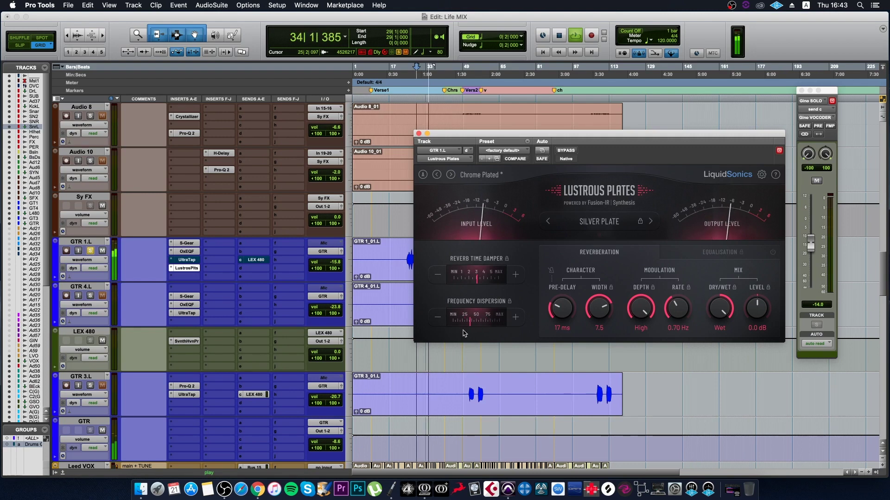
Step: Set the guitar reverb's pre-delay to 46 ms, width to Full and dry/wet mix to 0/-6.3 dB during playback
{"action": "left_click_drag", "start_coordinate": [566, 310], "coordinate": [559, 310]}
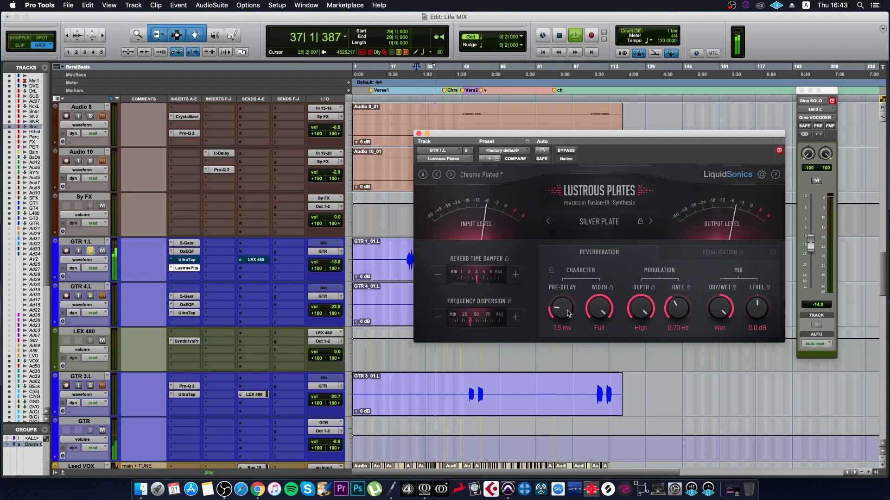
{"action": "left_click_drag", "start_coordinate": [568, 313], "coordinate": [572, 292]}
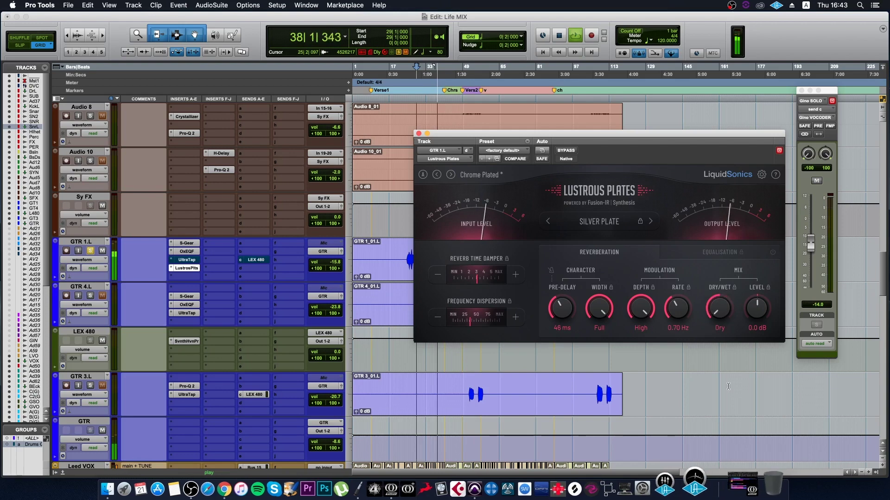
{"action": "left_click_drag", "start_coordinate": [719, 301], "coordinate": [727, 280]}
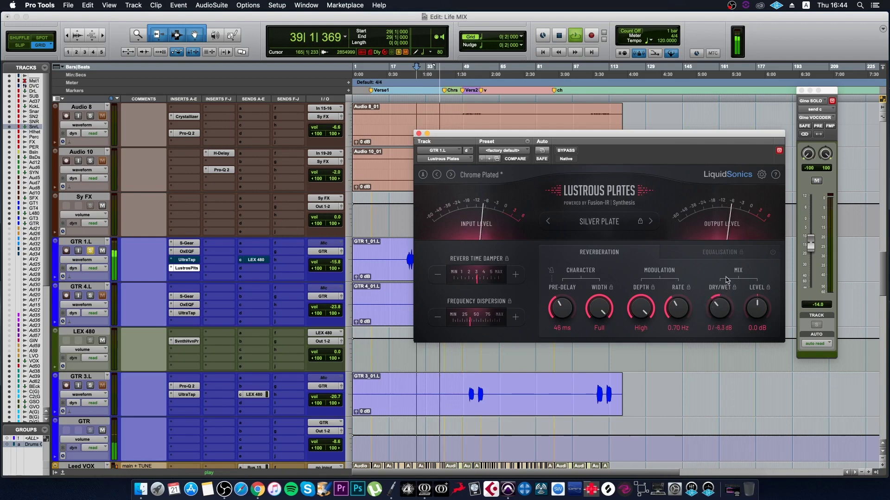
Step: Play the guitar from 26|3, compare Lustrous Plates bypassed and active, and close the plug-in window
{"action": "left_click_drag", "start_coordinate": [460, 141], "coordinate": [473, 139]}
{"action": "key", "text": "space"}
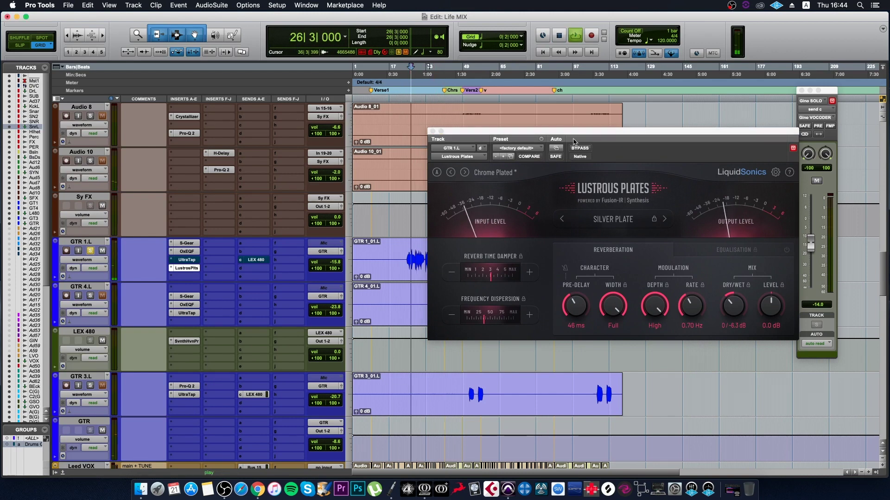
{"action": "left_click", "coordinate": [580, 148]}
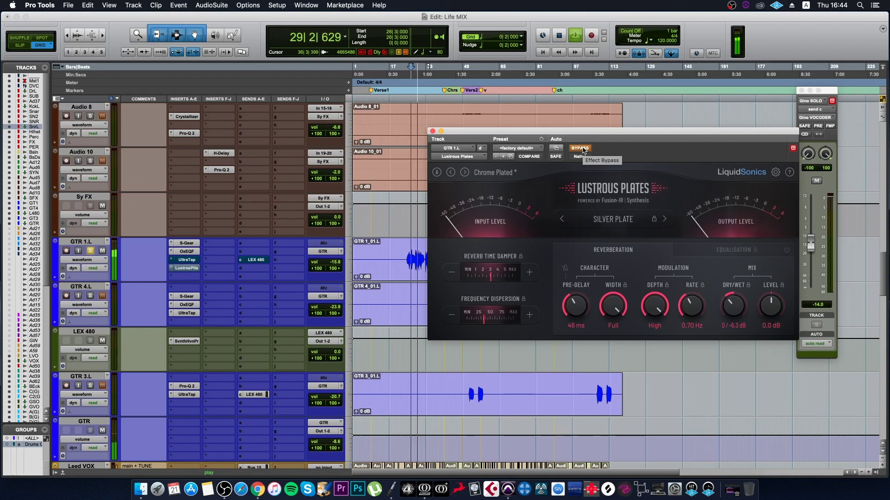
{"action": "left_click", "coordinate": [581, 148]}
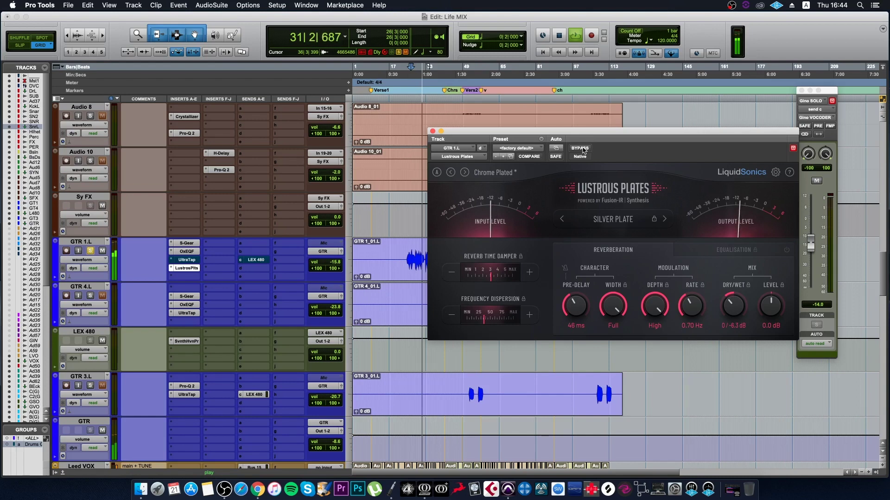
{"action": "key", "text": "space"}
{"action": "left_click", "coordinate": [432, 131]}
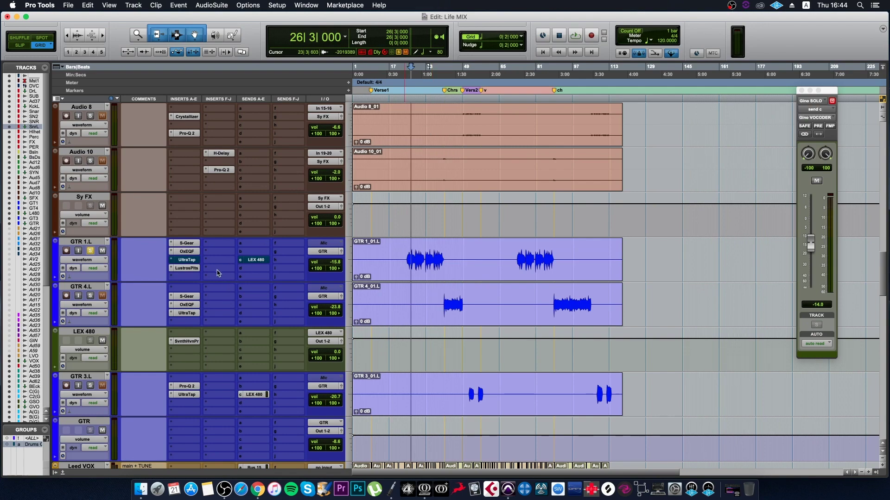
Step: Insert Slate Digital's VerbSuite Classics (stereo) on the GTR 1.L track in the slot beside Lustrous Plates
{"action": "left_click", "coordinate": [218, 273]}
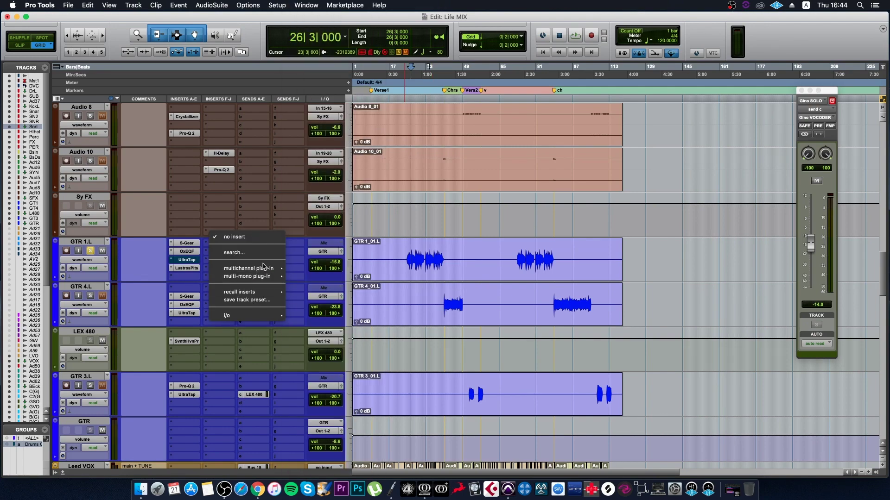
{"action": "mouse_move", "coordinate": [248, 269]}
{"action": "mouse_move", "coordinate": [354, 380]}
{"action": "mouse_move", "coordinate": [325, 372]}
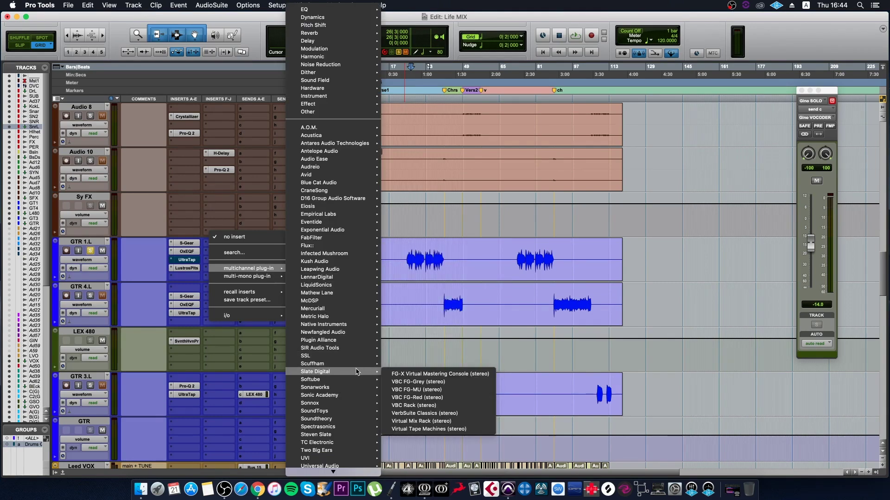
{"action": "left_click", "coordinate": [454, 416]}
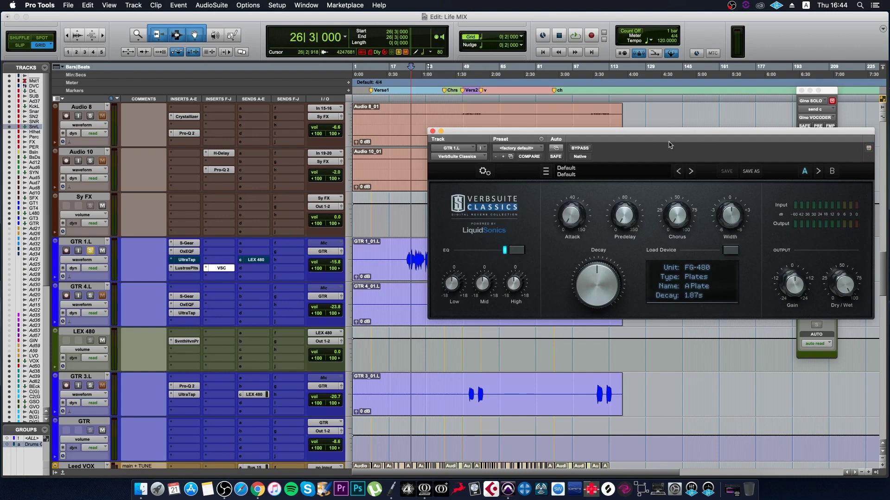
{"action": "left_click_drag", "start_coordinate": [669, 145], "coordinate": [676, 144]}
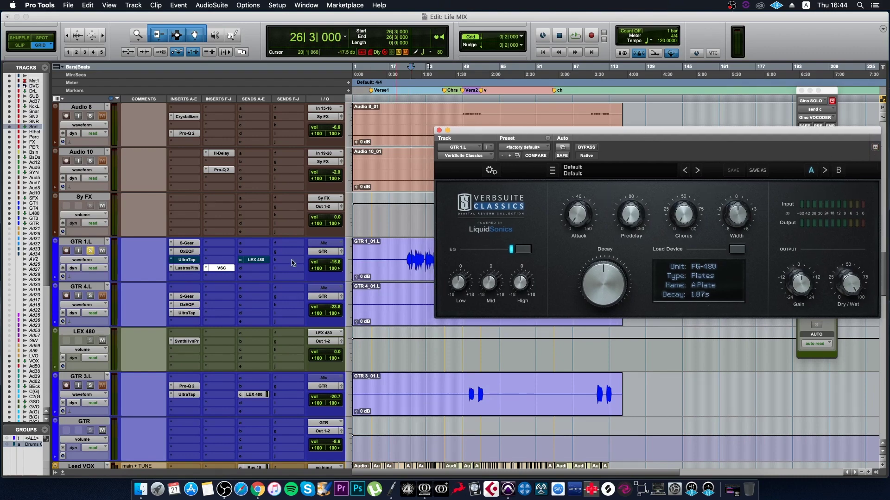
Step: Reopen Lustrous Plates on GTR 1.L and place its window beside VerbSuite Classics to compare the two reverbs' controls
{"action": "left_click", "coordinate": [195, 267]}
{"action": "left_click_drag", "start_coordinate": [655, 129], "coordinate": [288, 128]}
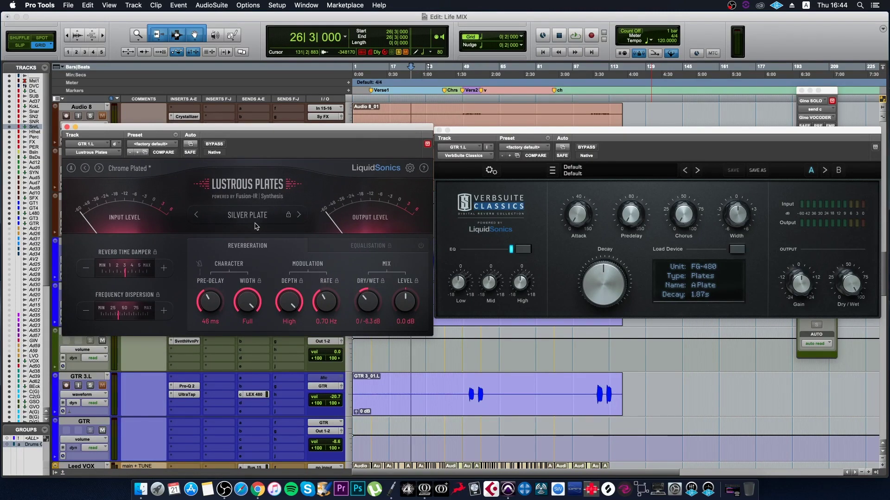
{"action": "mouse_move", "coordinate": [264, 134]}
{"action": "left_mouse_down"}
{"action": "mouse_move", "coordinate": [248, 138]}
{"action": "mouse_move", "coordinate": [266, 135]}
{"action": "left_mouse_up"}
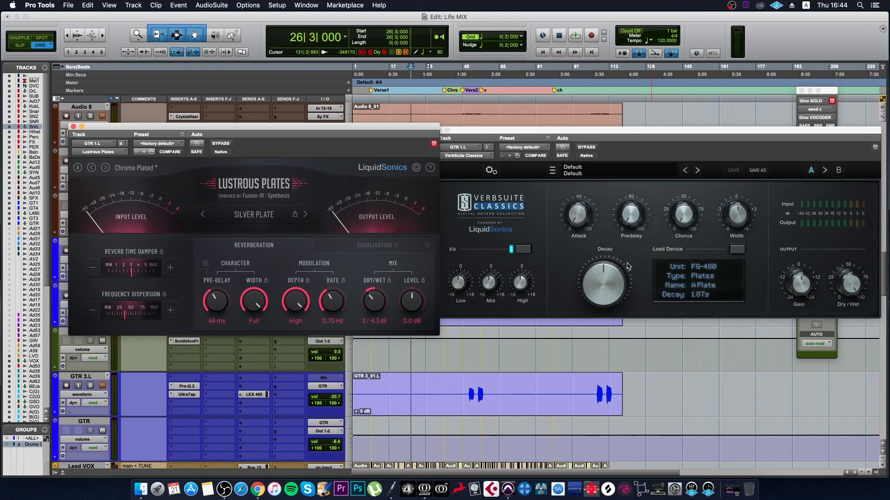
{"action": "left_click_drag", "start_coordinate": [331, 129], "coordinate": [656, 161]}
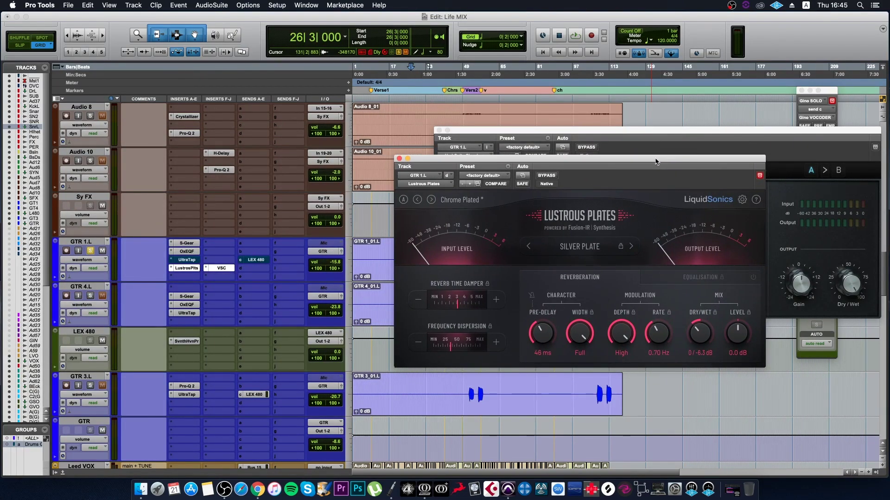
{"action": "left_click_drag", "start_coordinate": [656, 161], "coordinate": [656, 163]}
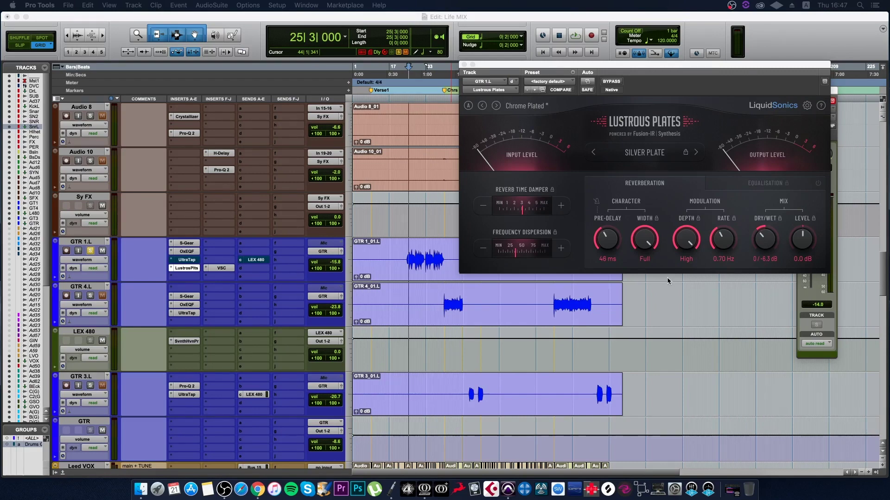
Step: Insert ValhallaPlate (stereo) below Lustrous Plates on GTR 1.L and arrange both plug-in windows so they are visible together
{"action": "left_click", "coordinate": [194, 277]}
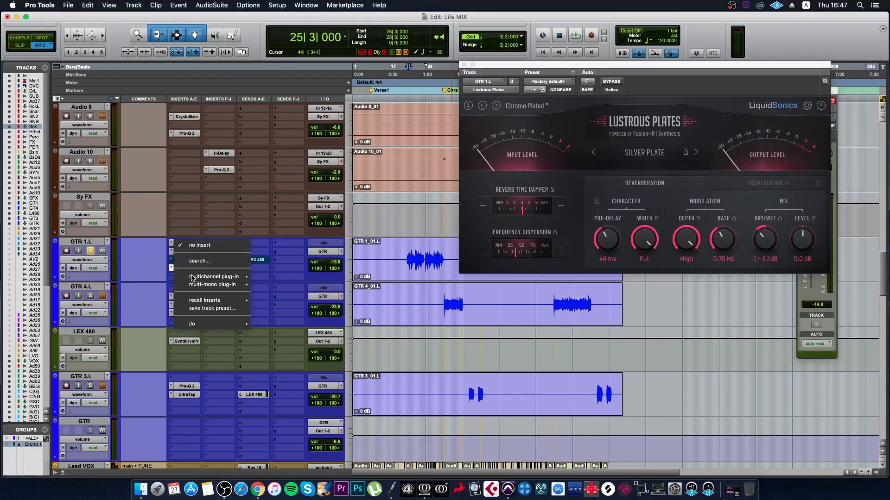
{"action": "mouse_move", "coordinate": [220, 281]}
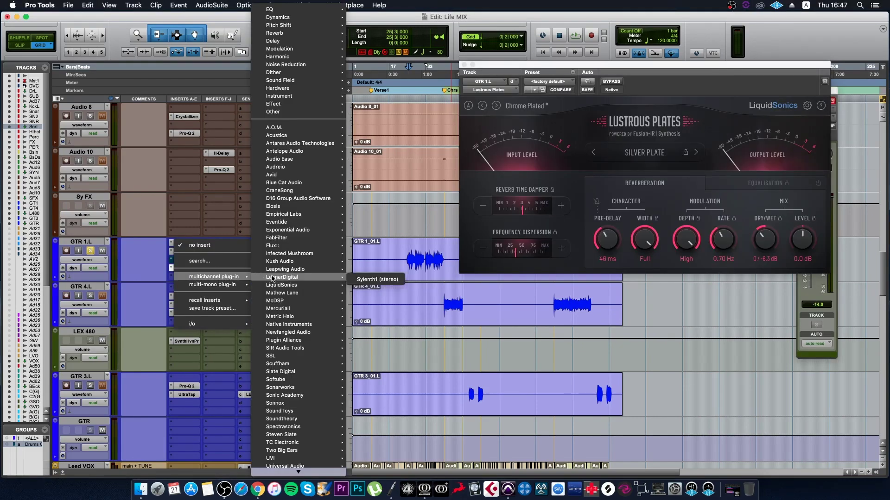
{"action": "scroll", "coordinate": [311, 417], "scroll_direction": "down", "scroll_amount": 3}
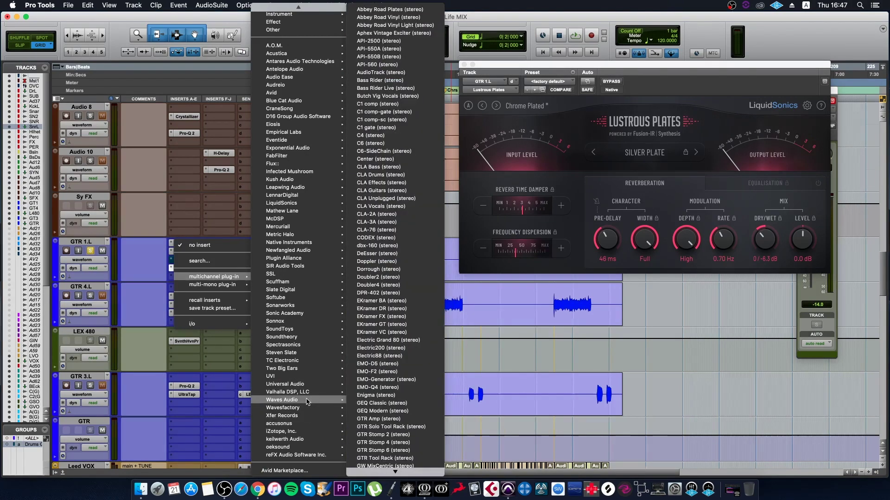
{"action": "mouse_move", "coordinate": [311, 392]}
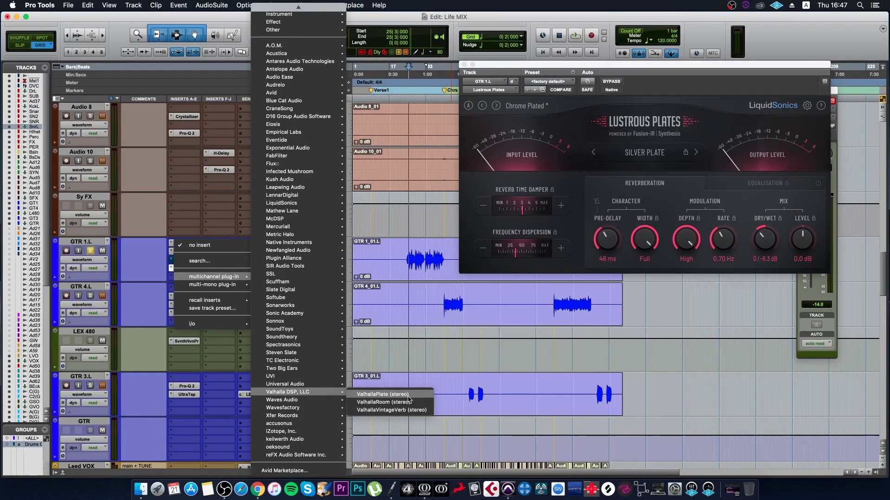
{"action": "left_click", "coordinate": [407, 394]}
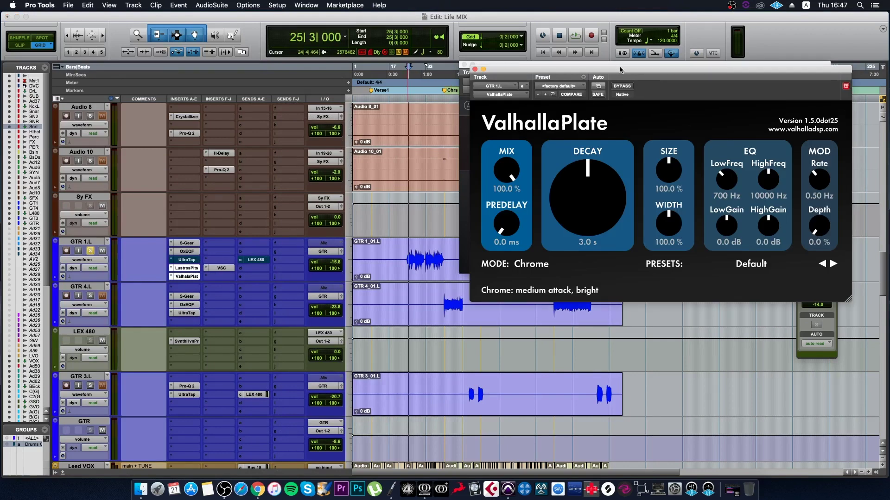
{"action": "left_click_drag", "start_coordinate": [835, 81], "coordinate": [833, 258]}
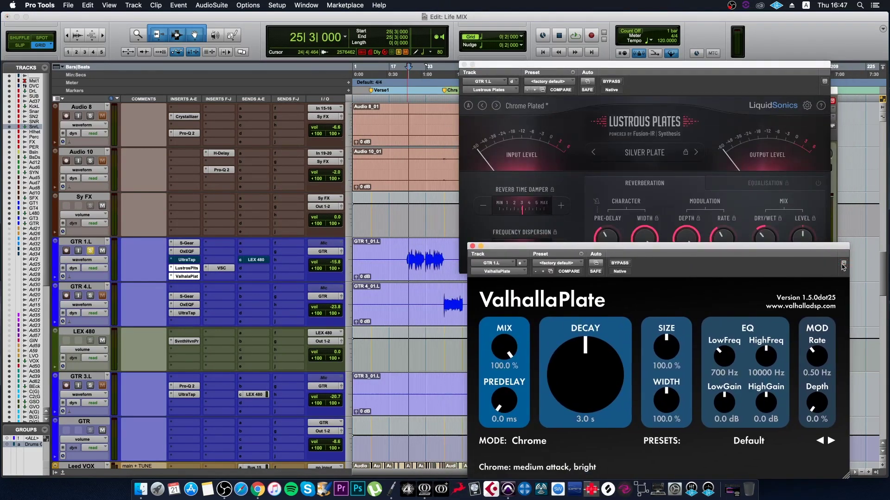
Step: Insert Universal Audio's UAD Pure Plate (stereo) in GTR 1.L's first F-J insert slot and keep its window open beside ValhallaPlate's controls
{"action": "left_click", "coordinate": [214, 249]}
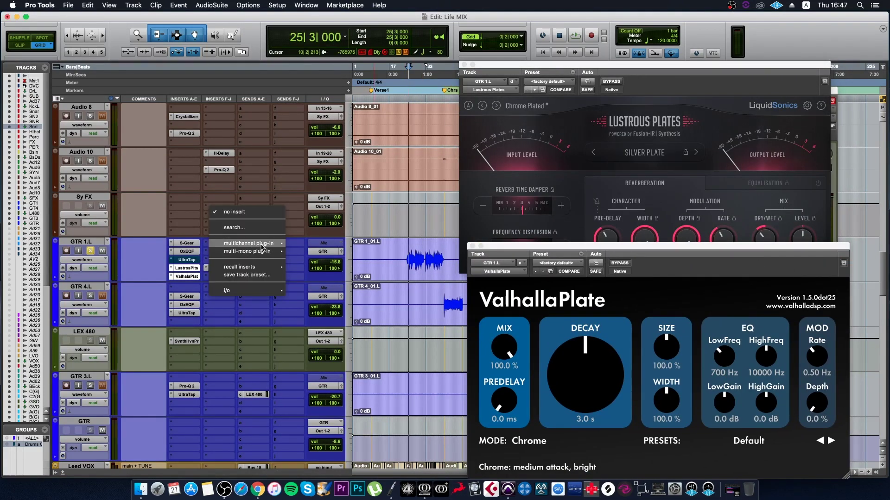
{"action": "mouse_move", "coordinate": [248, 243]}
{"action": "scroll", "coordinate": [343, 399], "scroll_direction": "down", "scroll_amount": 3}
{"action": "mouse_move", "coordinate": [359, 384]}
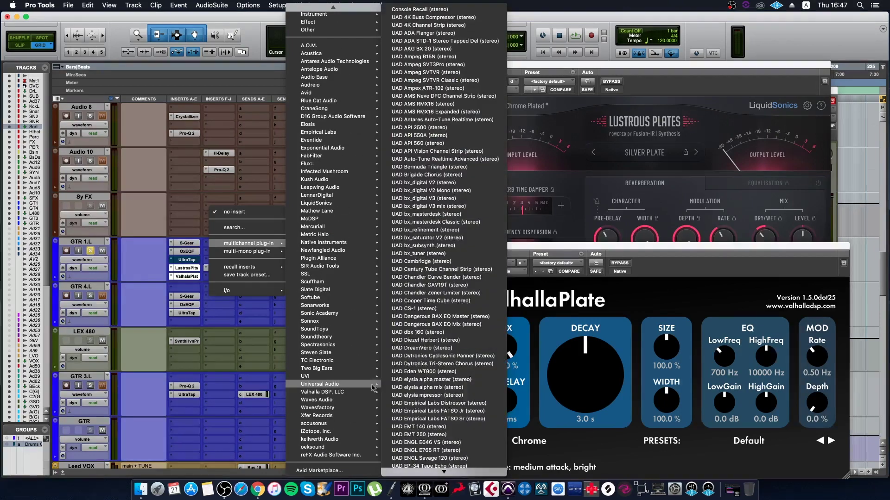
{"action": "scroll", "coordinate": [438, 310], "scroll_direction": "down", "scroll_amount": 15}
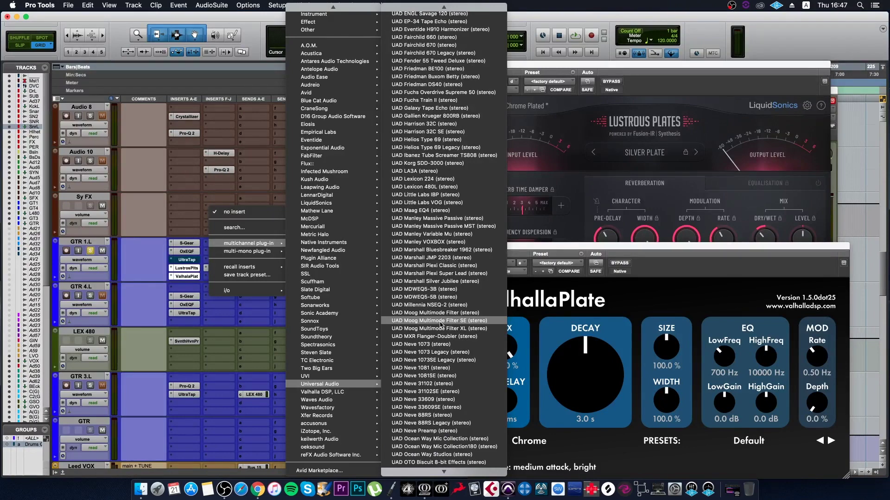
{"action": "scroll", "coordinate": [441, 325], "scroll_direction": "down", "scroll_amount": 12}
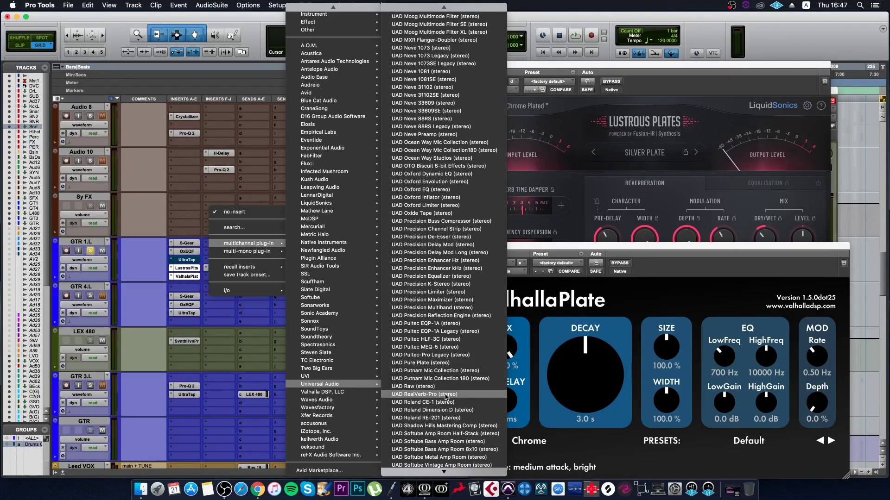
{"action": "key", "text": "Escape"}
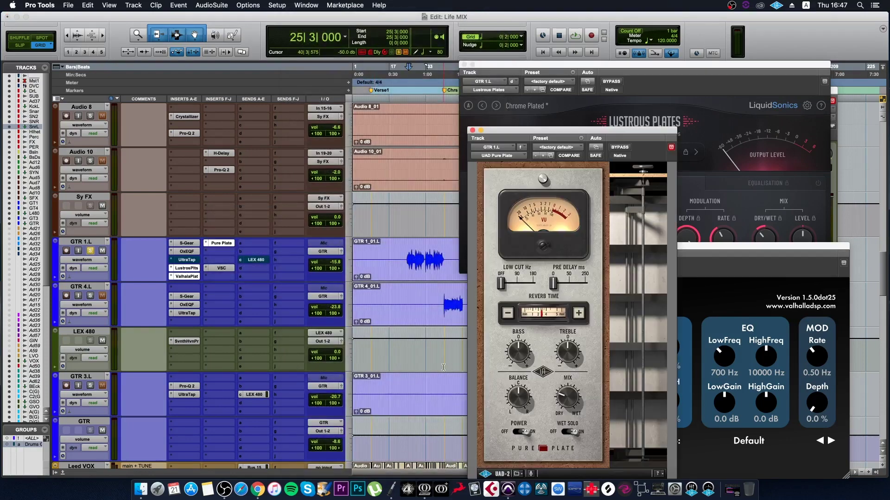
{"action": "left_click_drag", "start_coordinate": [585, 126], "coordinate": [758, 121]}
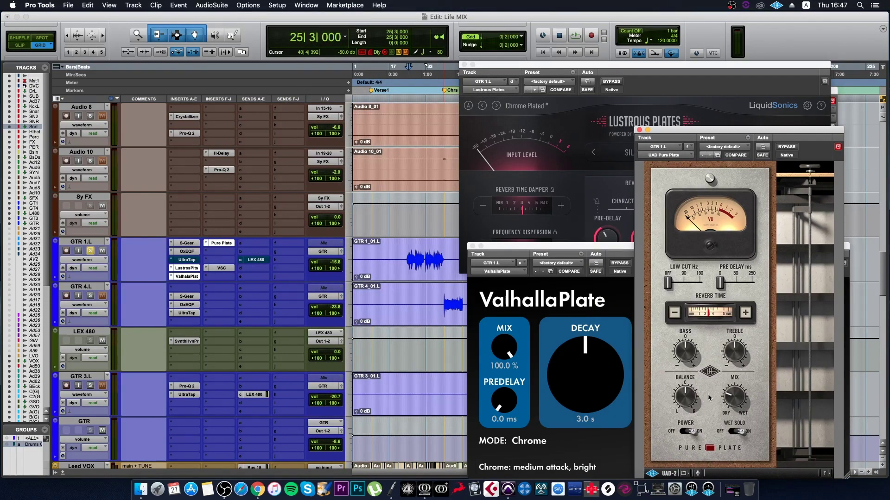
{"action": "left_click", "coordinate": [838, 148]}
Step: Insert Acustica's EBONY (stereo) below Pure Plate on GTR 1.L and reposition its window so the whole plug-in fits on screen
{"action": "left_click", "coordinate": [222, 252]}
{"action": "mouse_move", "coordinate": [223, 254]}
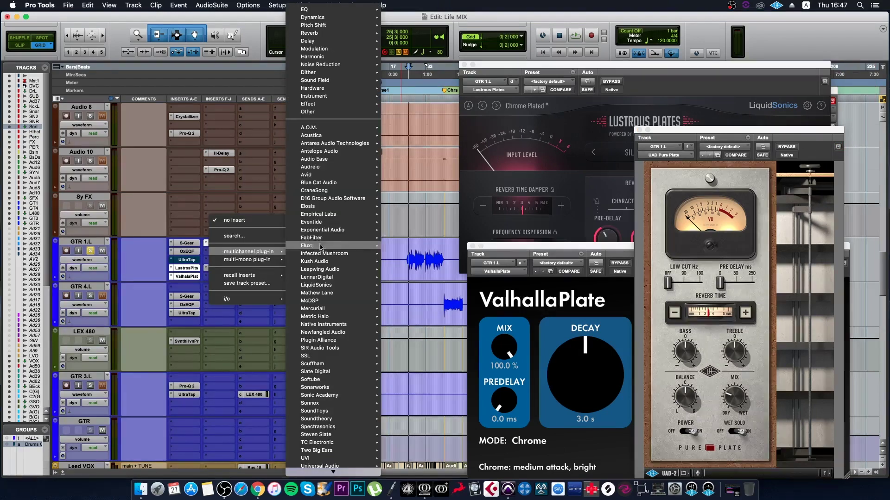
{"action": "mouse_move", "coordinate": [339, 139]}
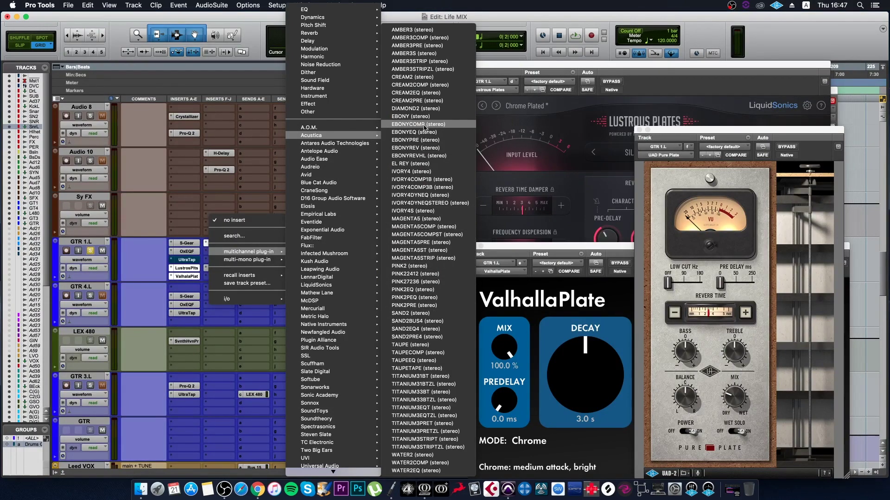
{"action": "left_click", "coordinate": [426, 116]}
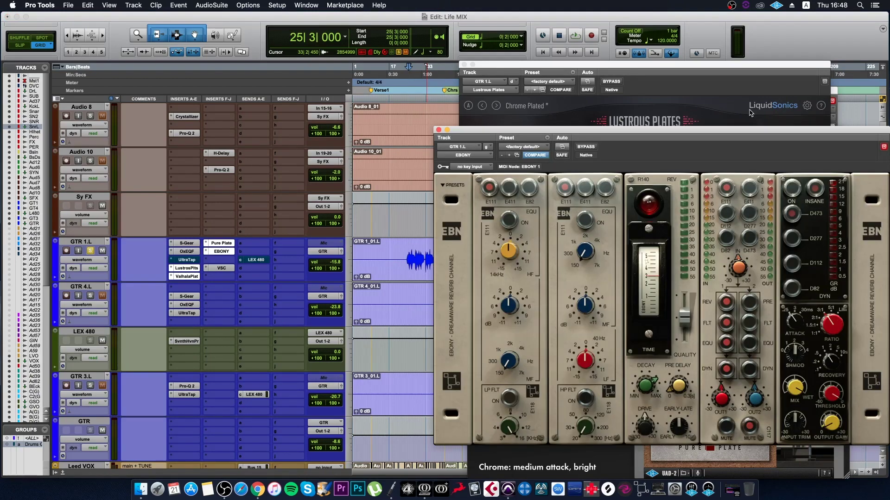
{"action": "left_click_drag", "start_coordinate": [705, 132], "coordinate": [653, 134]}
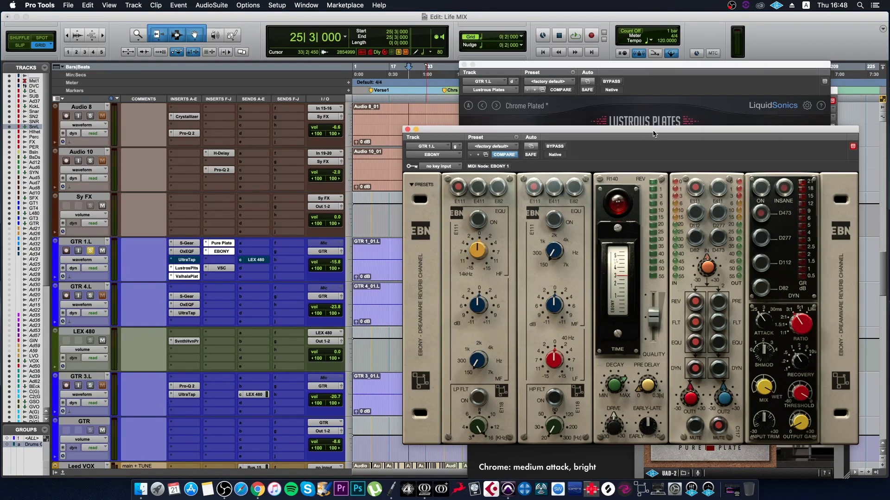